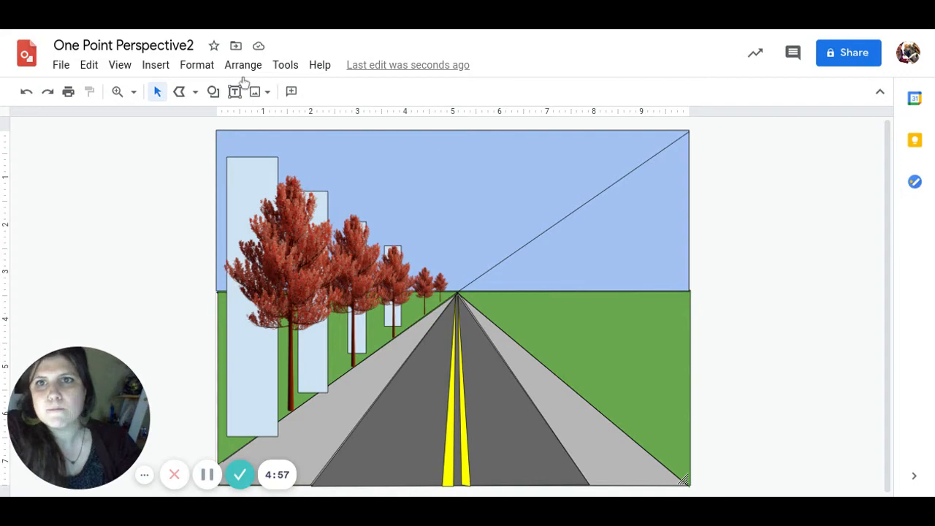
Draw a near-square rectangle as a house front on the grass right of the road, from just above the horizon to the sidewalk's edge
left_click(212, 92)
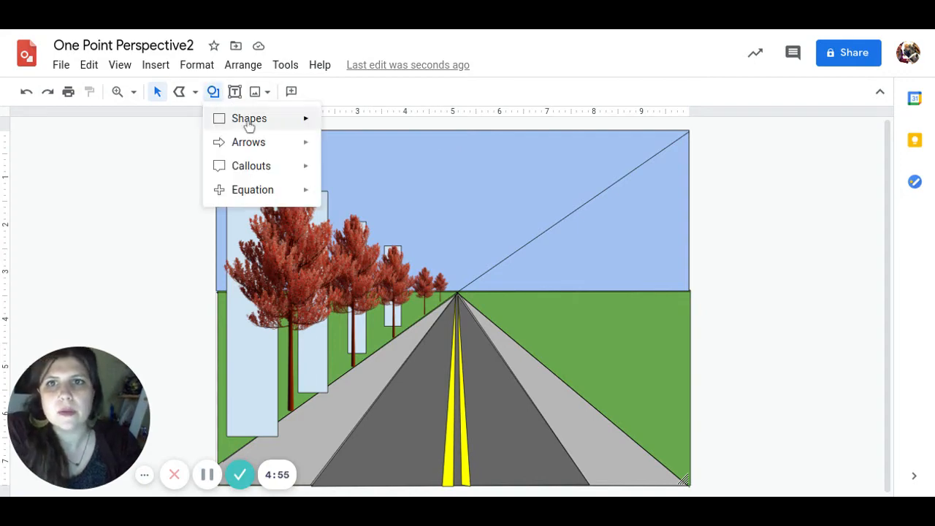
mouse_move(249, 121)
left_click(333, 123)
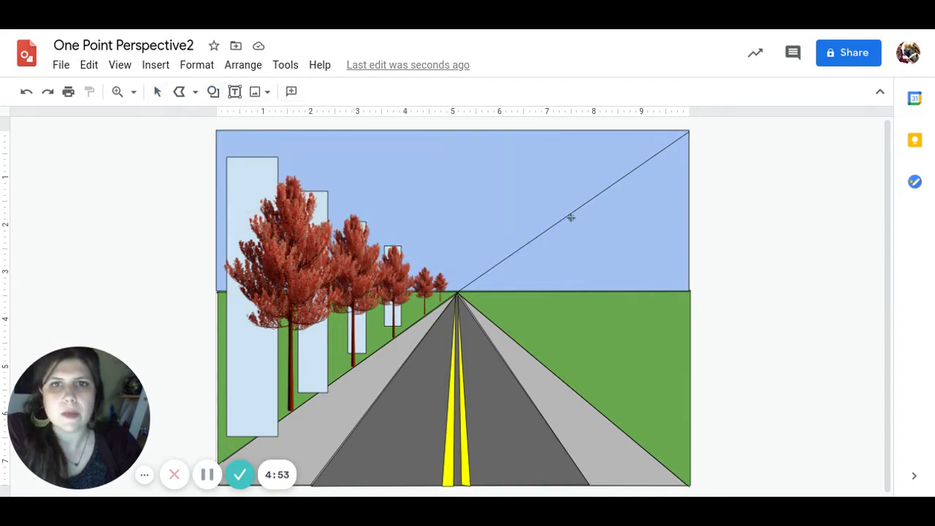
left_click(575, 282)
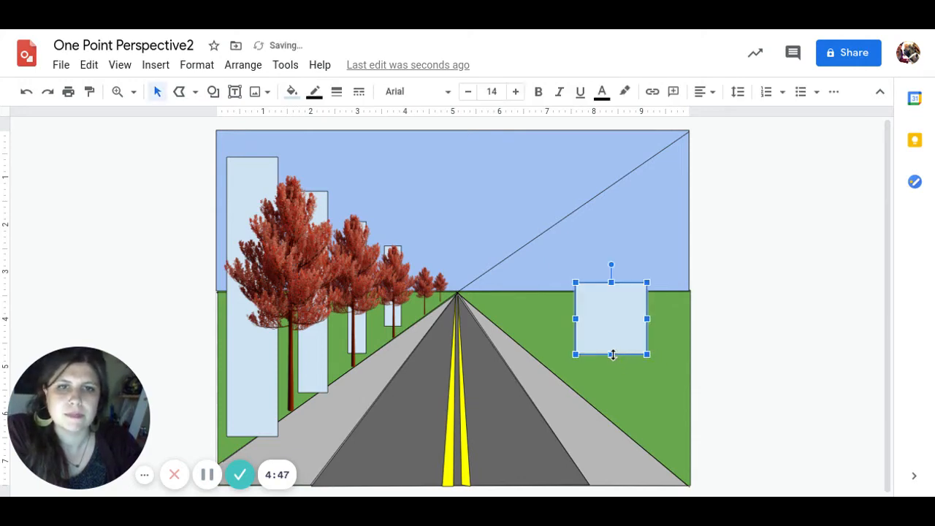
left_click_drag(612, 354, 624, 393)
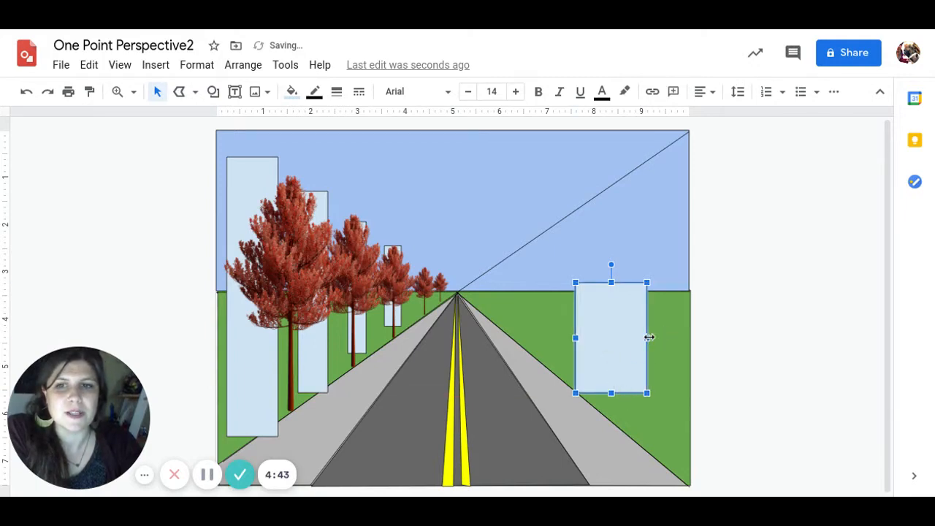
mouse_move(650, 335)
left_mouse_down()
mouse_move(684, 334)
mouse_move(648, 332)
left_mouse_up()
left_click_drag(610, 363, 610, 362)
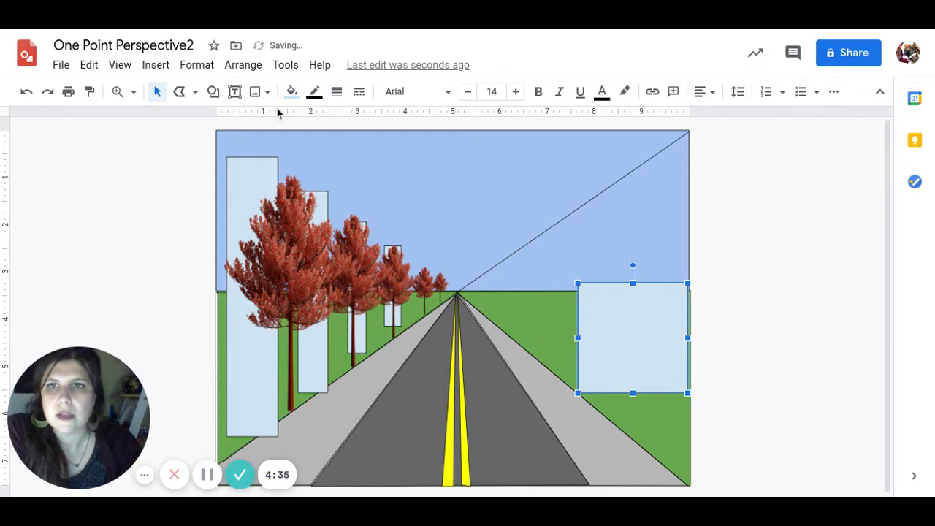
Add a triangle as the roof and fit it on top of the house-front rectangle
left_click(213, 92)
mouse_move(251, 121)
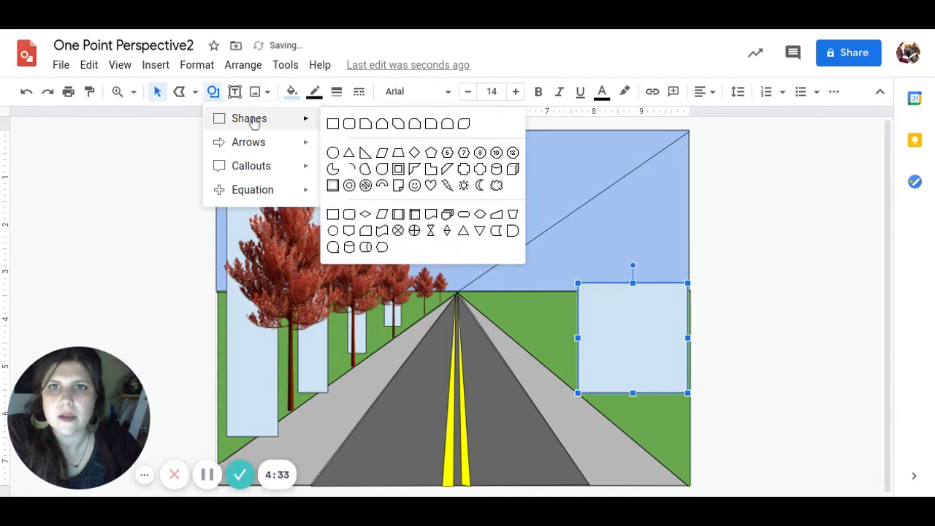
left_click(349, 153)
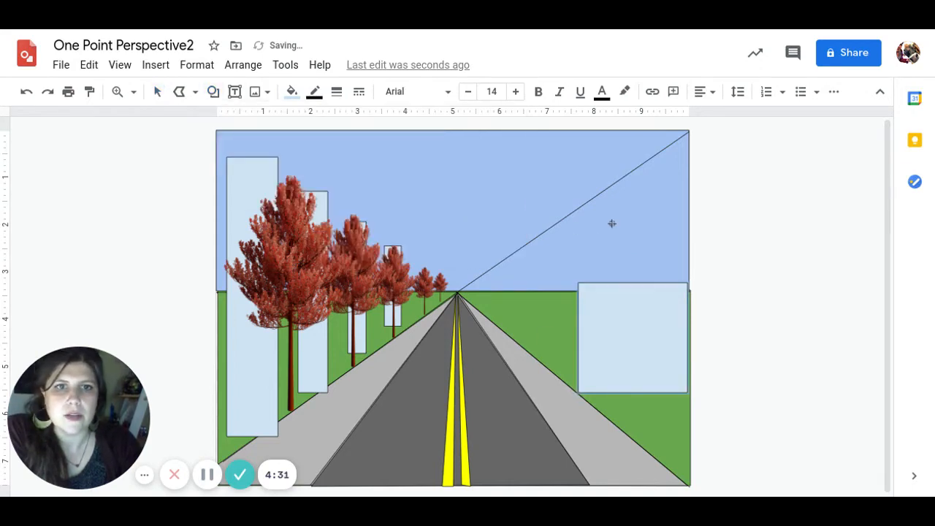
left_click_drag(612, 212, 694, 283)
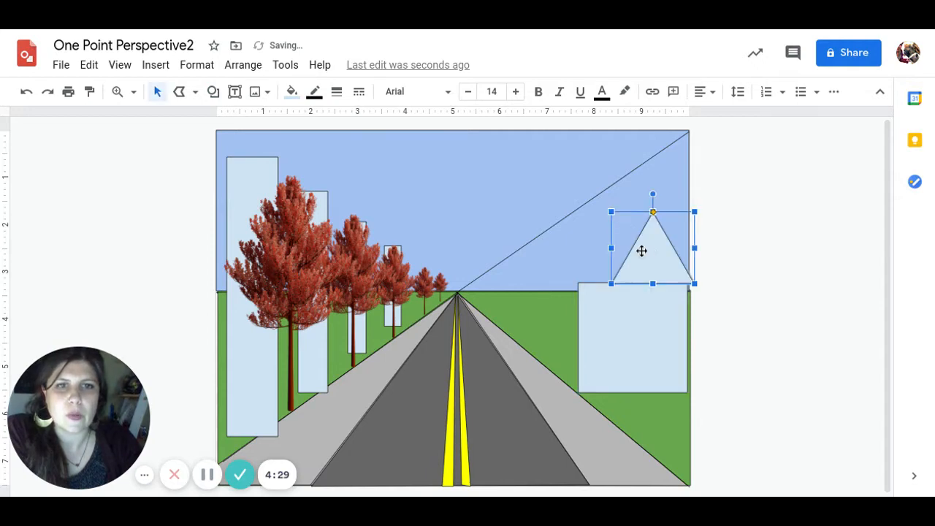
left_click_drag(641, 250, 616, 249)
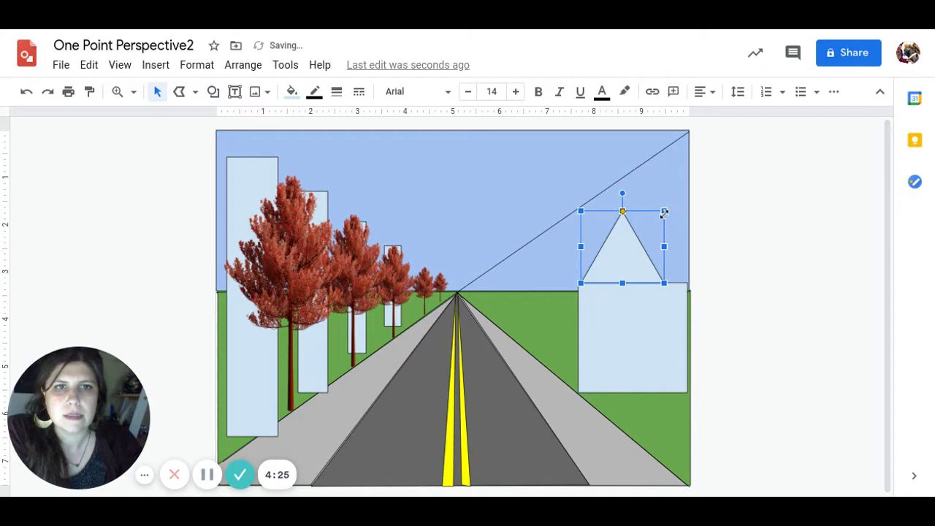
left_click_drag(665, 211, 684, 199)
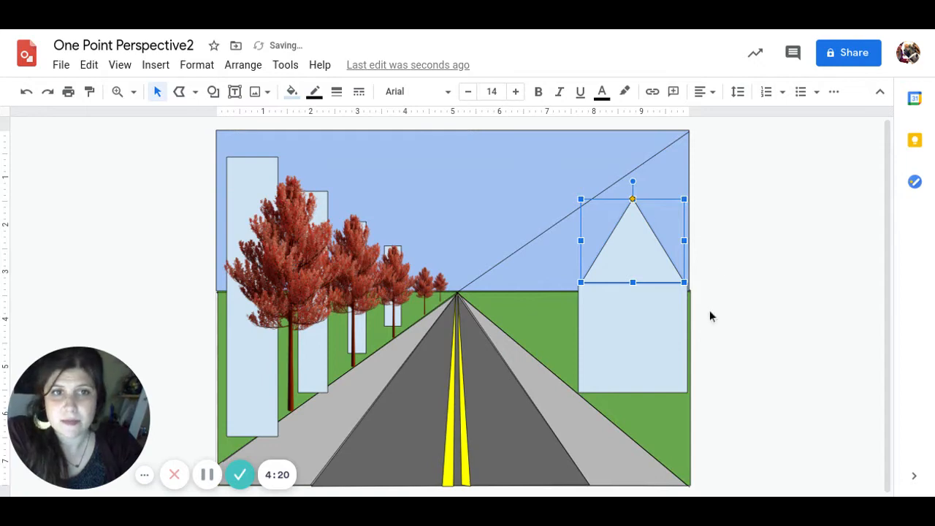
Widen the roof triangle at both base corners so it slightly overhangs the house front on each side
left_click(662, 402)
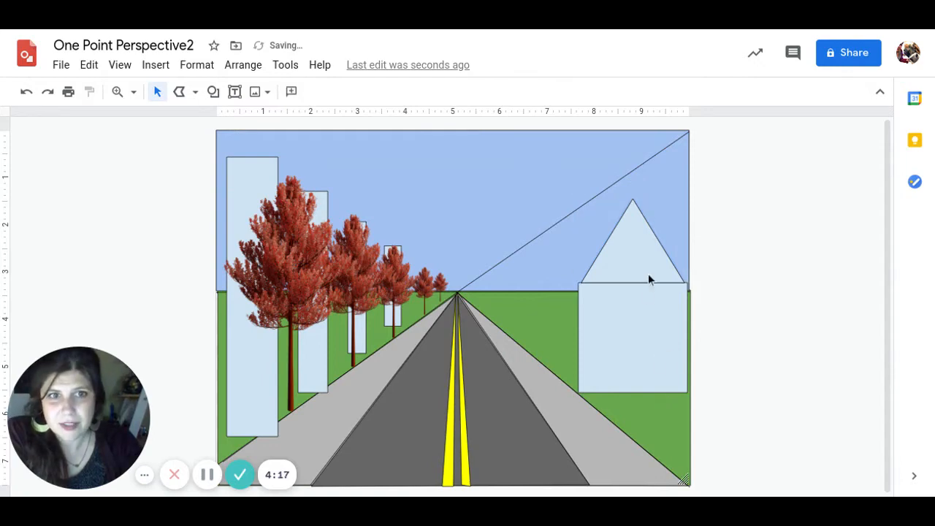
left_click(593, 279)
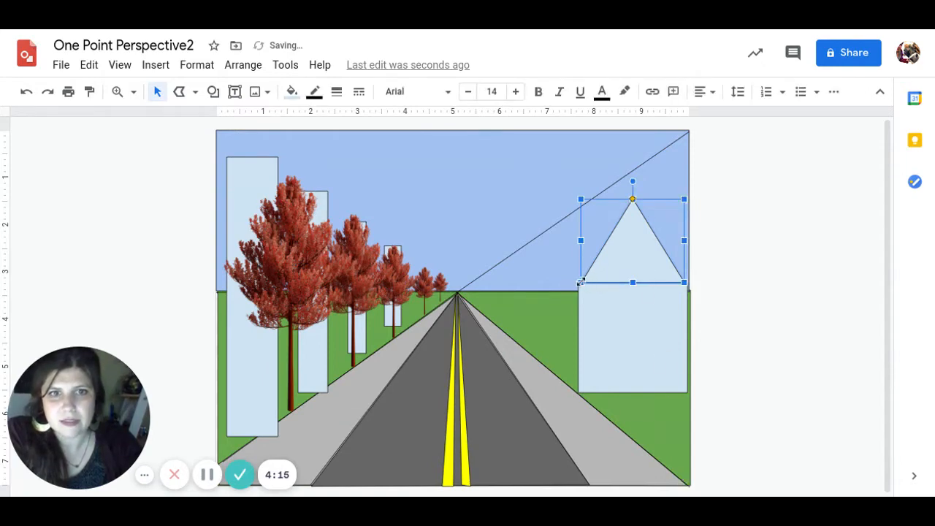
left_click_drag(578, 284, 573, 283)
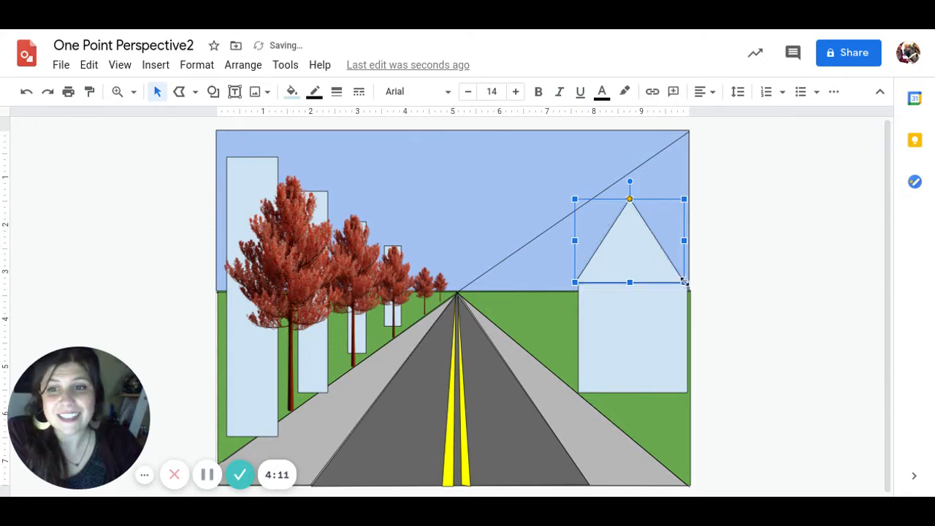
left_click_drag(683, 282, 652, 263)
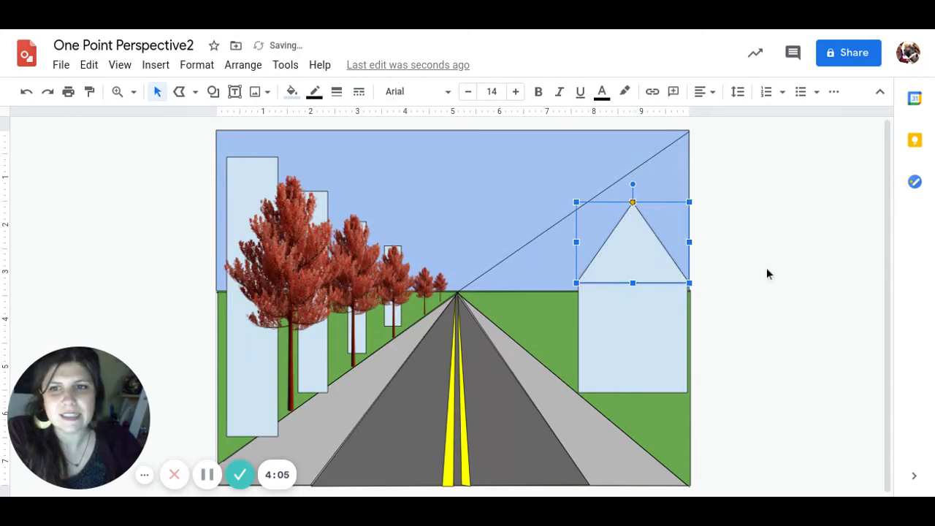
At 100% zoom, draw a straight line from the house front's upper-left corner to the vanishing point
left_click(179, 92)
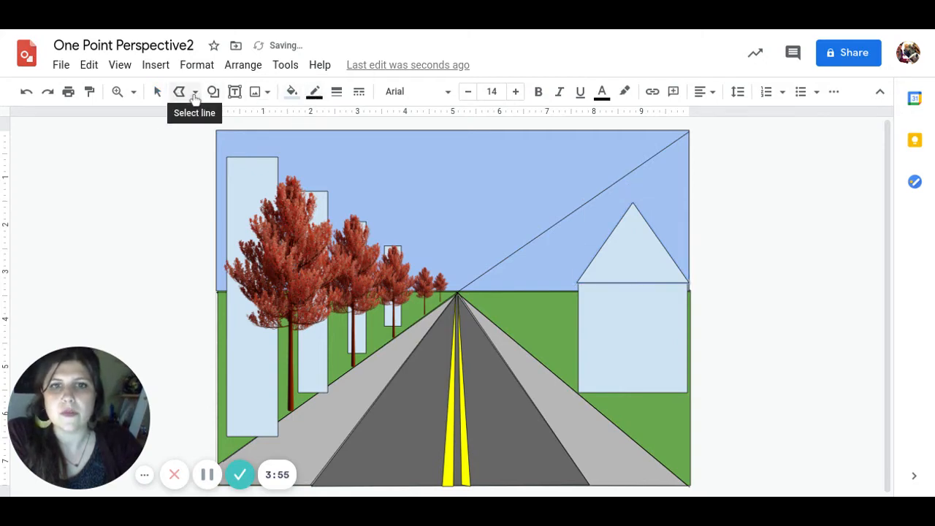
left_click(119, 66)
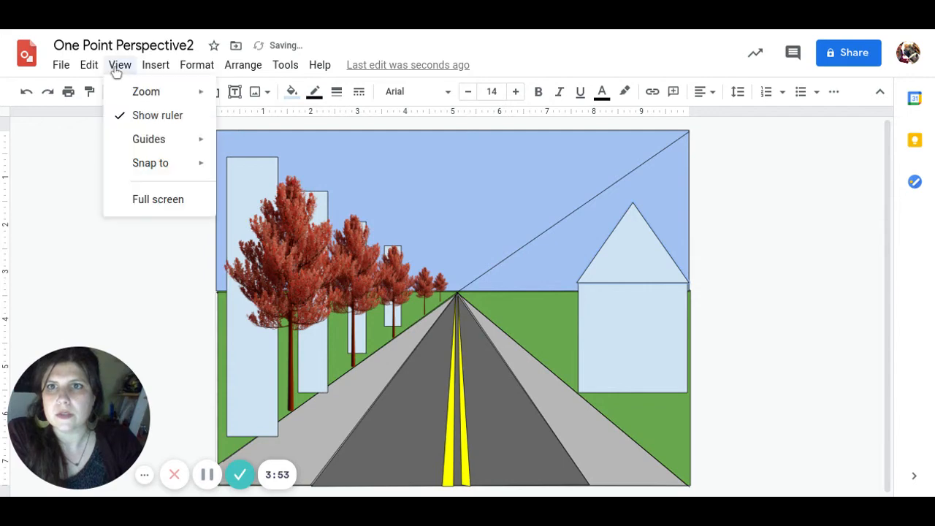
mouse_move(146, 92)
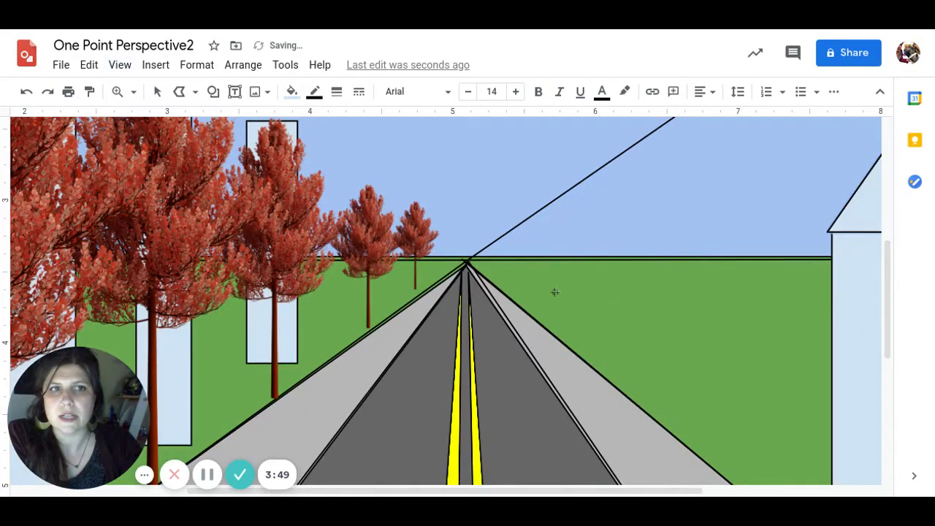
scroll(555, 292, "left", 1)
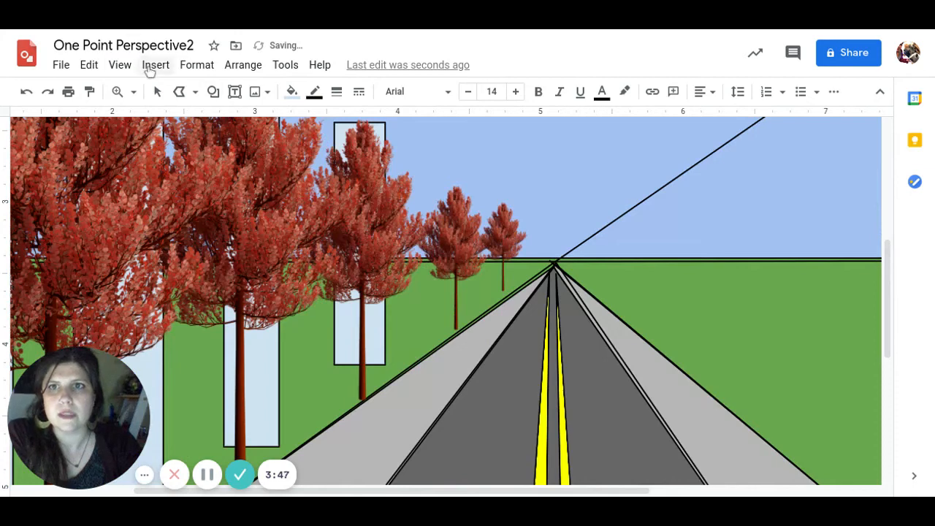
left_click(120, 66)
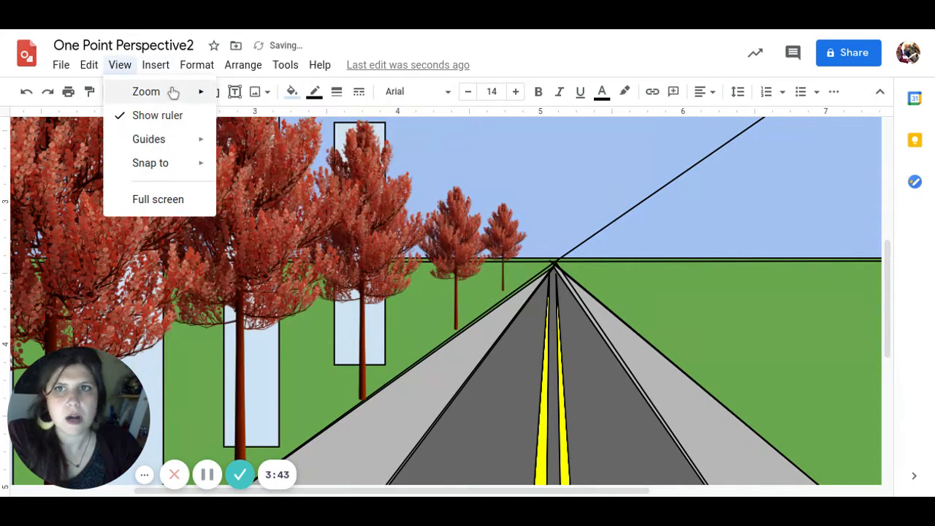
mouse_move(156, 68)
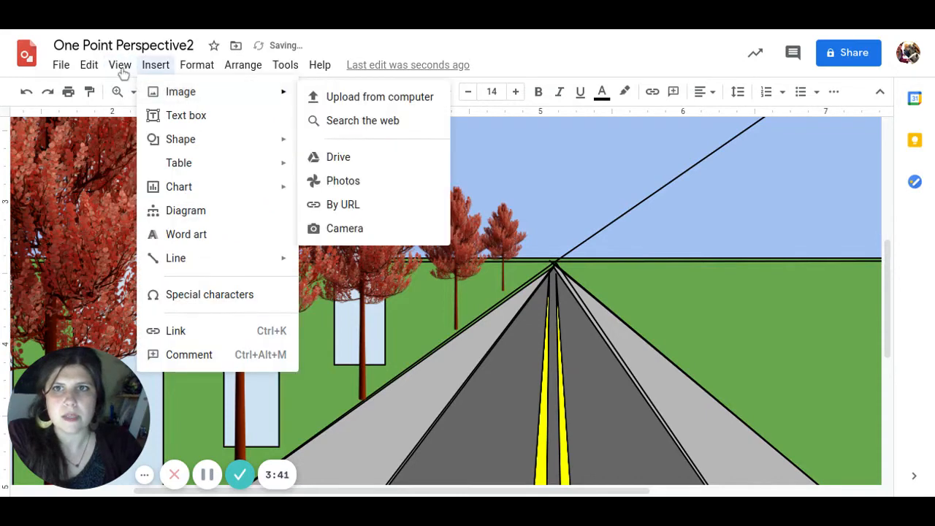
mouse_move(120, 65)
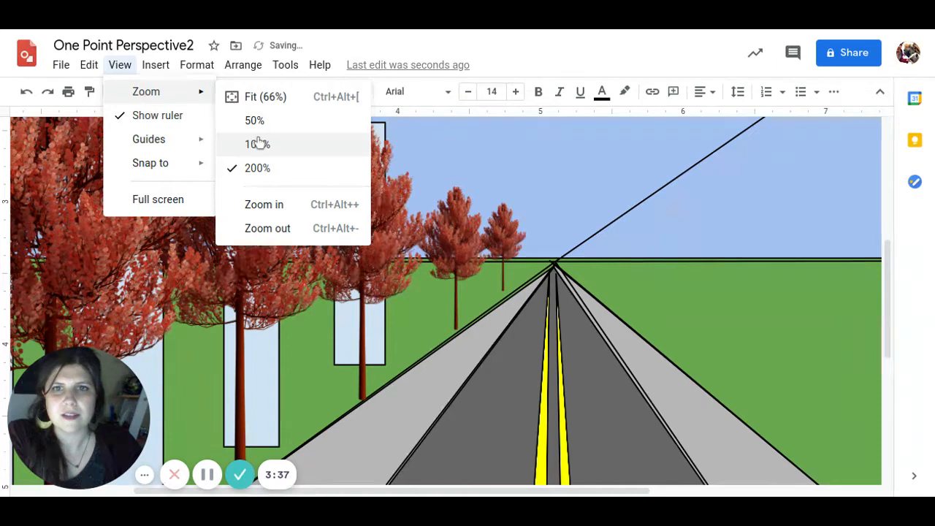
left_click(258, 144)
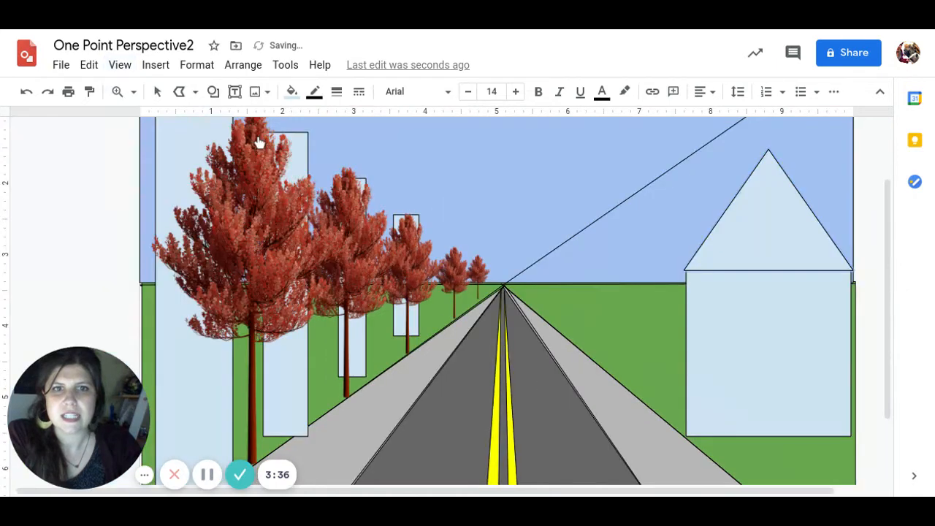
left_click(179, 95)
left_click(195, 93)
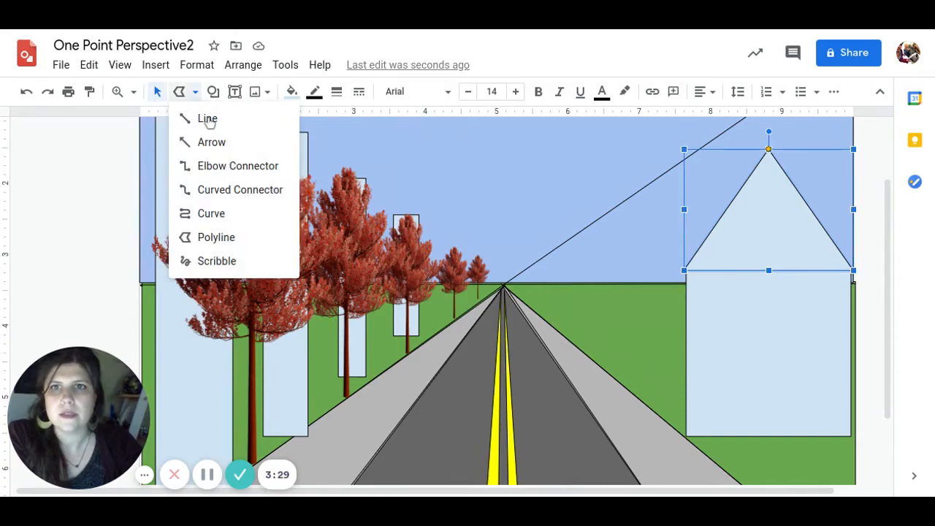
left_click(208, 119)
left_click(689, 328)
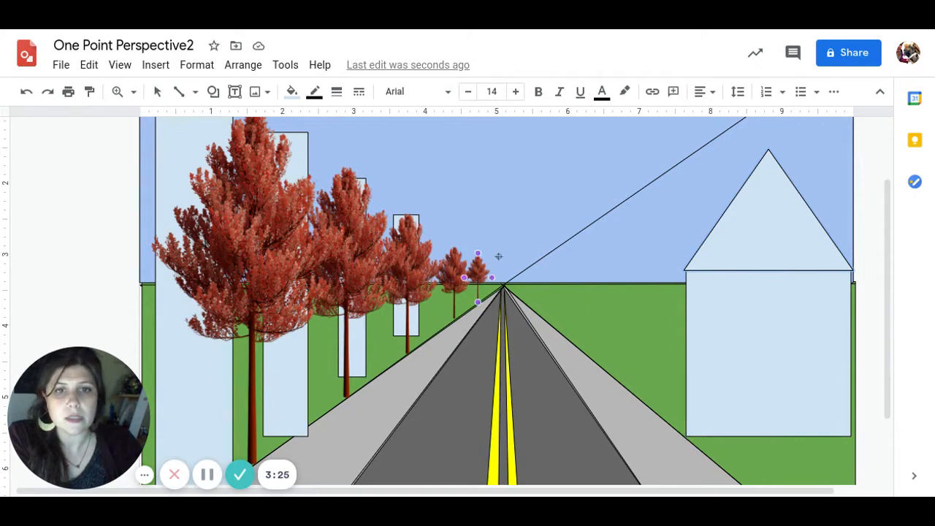
left_click(684, 269)
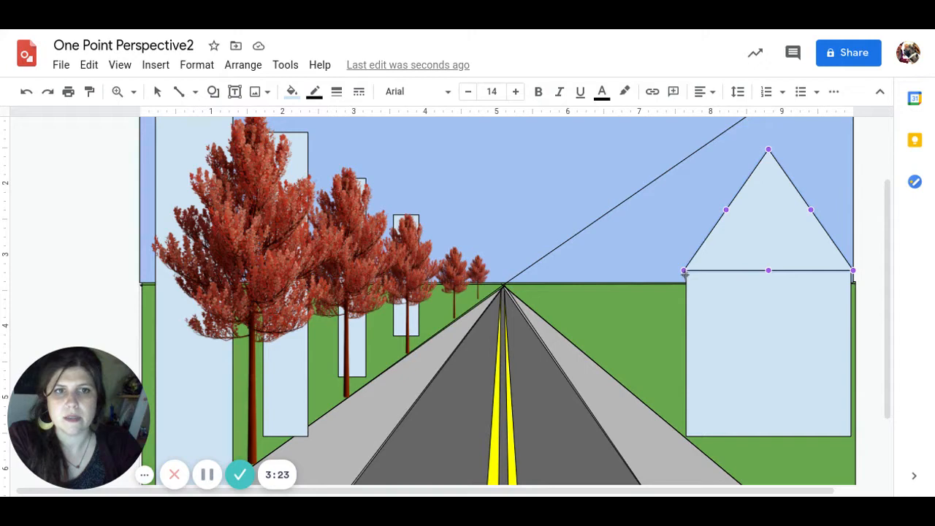
left_click_drag(685, 270, 756, 341)
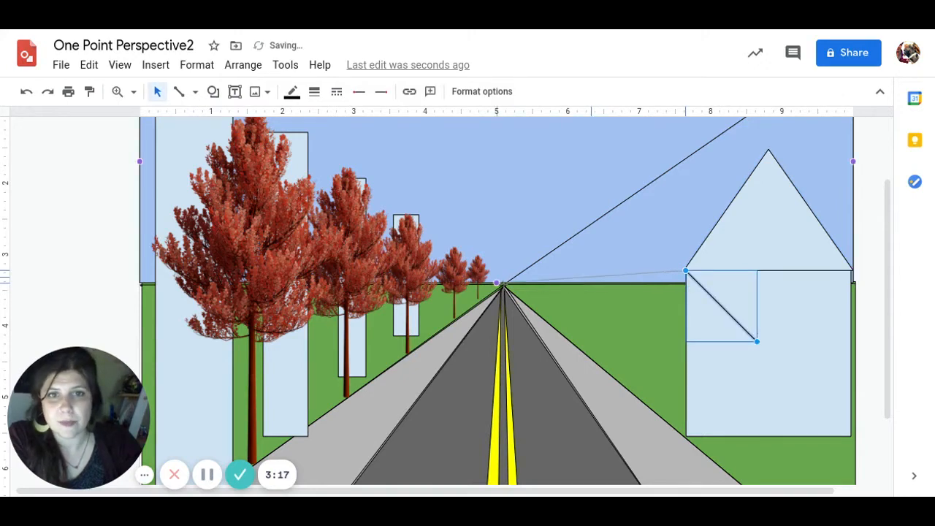
left_click_drag(497, 282, 497, 283)
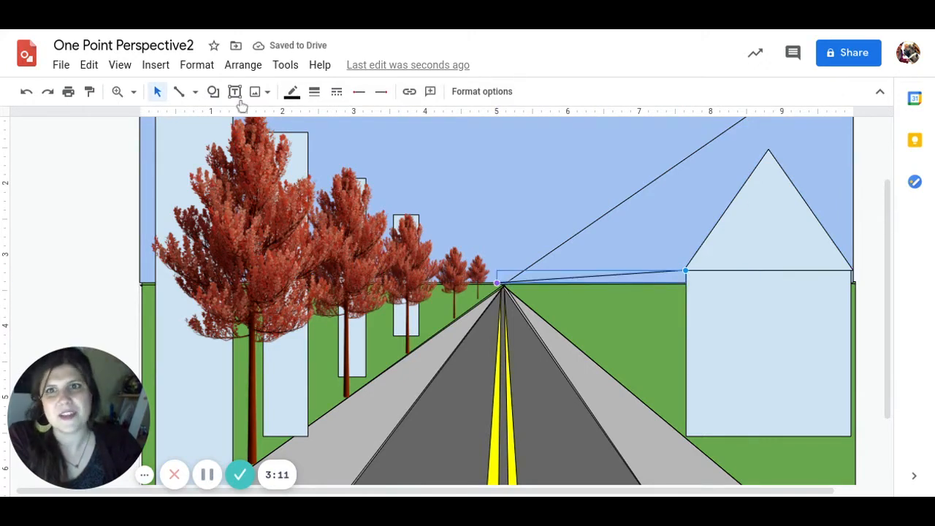
Draw a straight line from the roof's peak to the vanishing point and nudge it right onto the point
left_click(179, 92)
left_click_drag(767, 150, 838, 222)
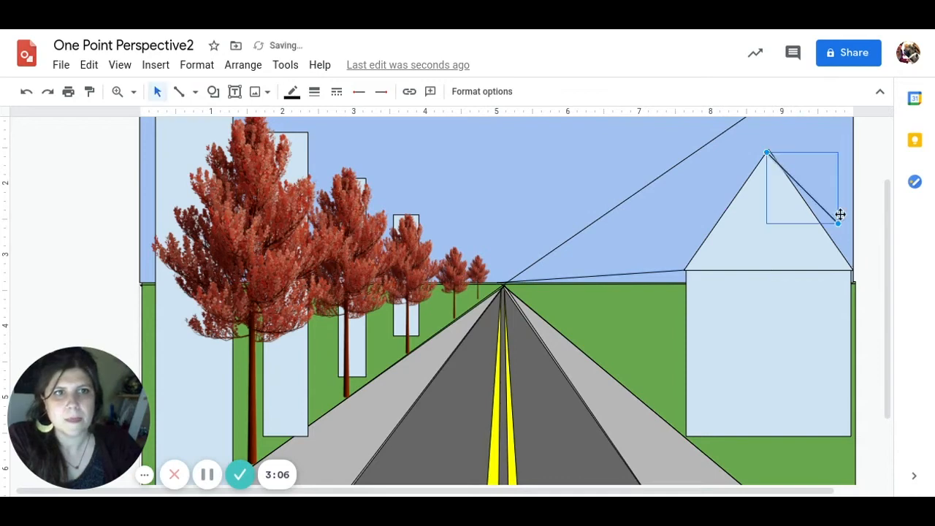
left_click_drag(615, 257, 512, 291)
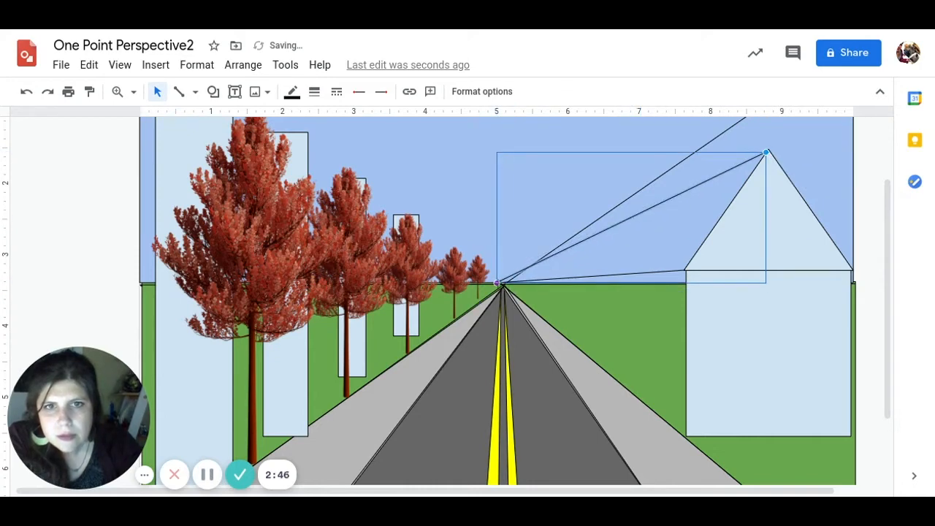
key("Right")
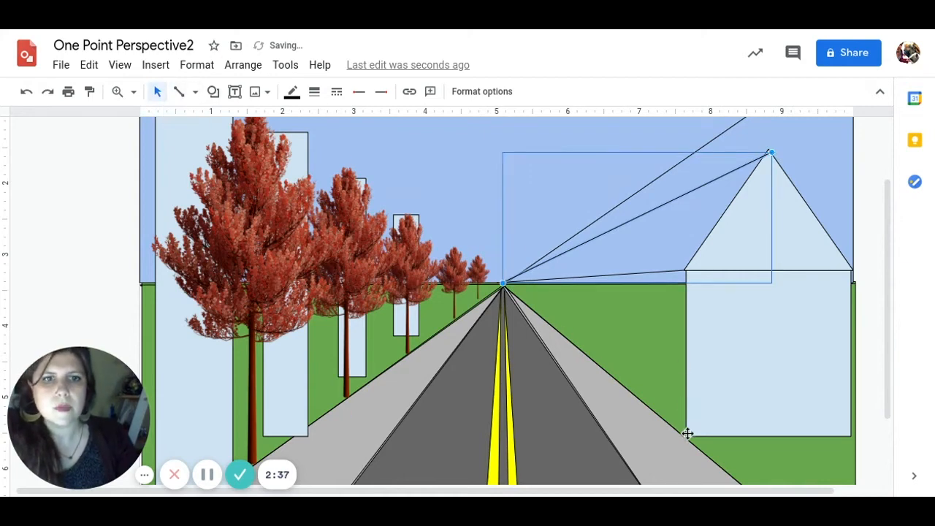
Draw a line from the house front's lower-left corner to the vanishing point, and attach the roof line's upper end to the roof's peak
left_click(179, 91)
left_click(688, 439)
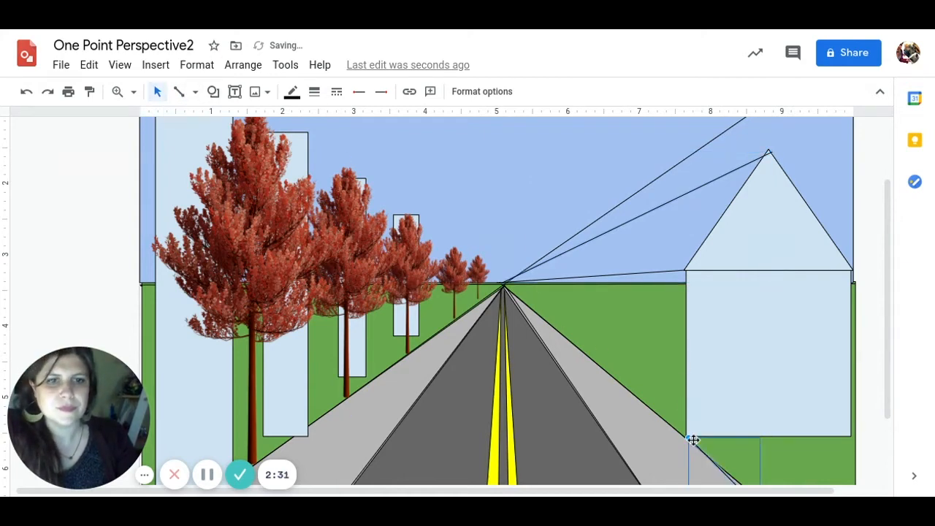
left_click_drag(715, 463, 636, 382)
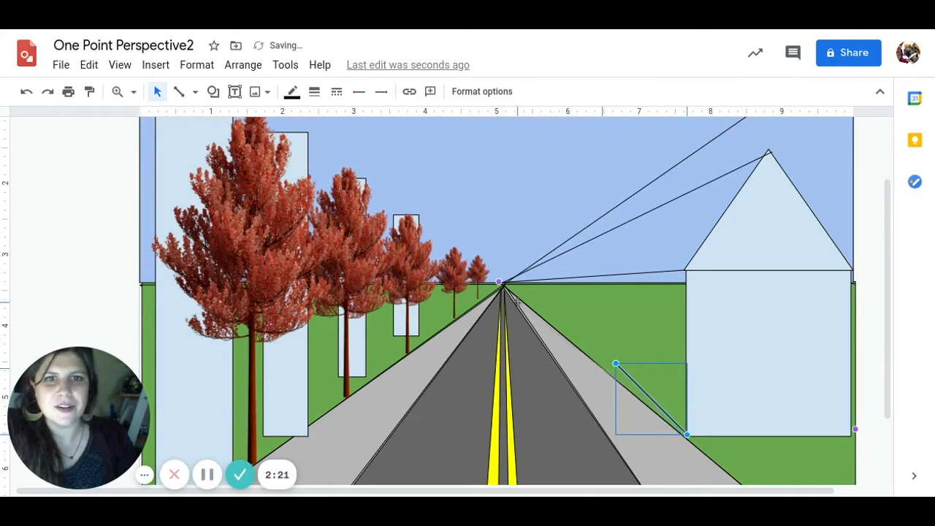
left_click_drag(515, 301, 499, 284)
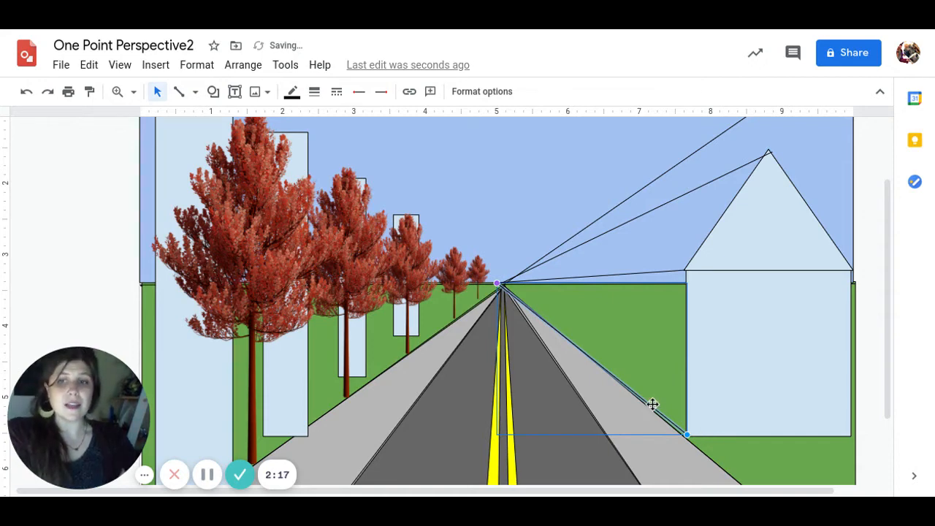
left_click(739, 169)
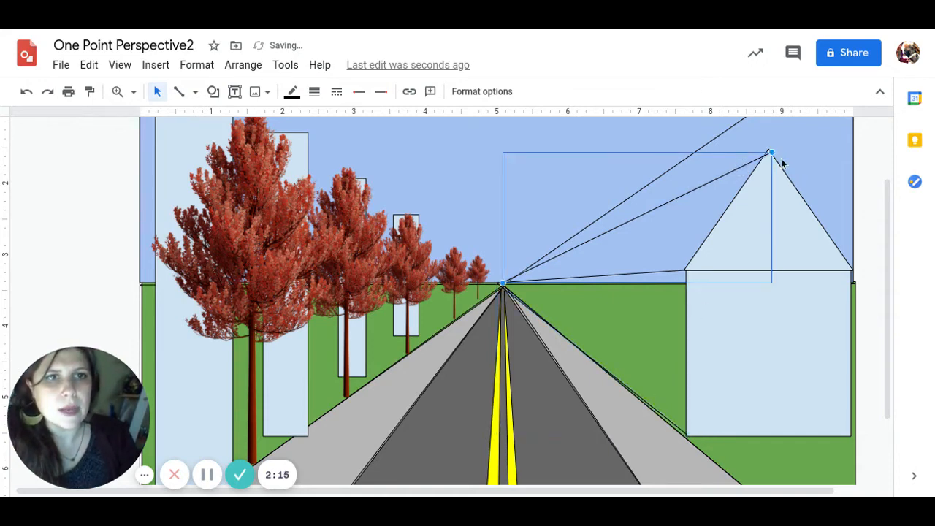
left_click_drag(769, 153, 769, 150)
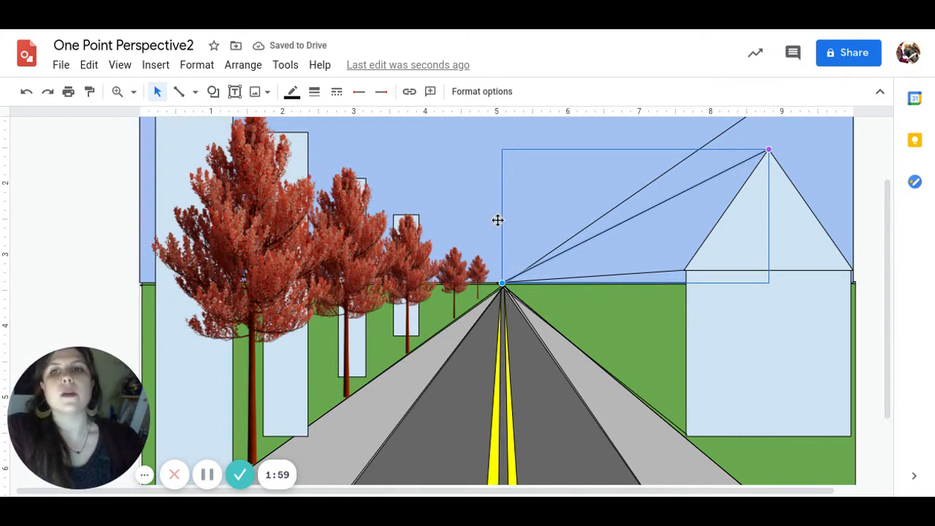
Draw a vertical line from the sidewalk edge up to the house's upper guide line to mark the side wall's far edge
left_click(177, 95)
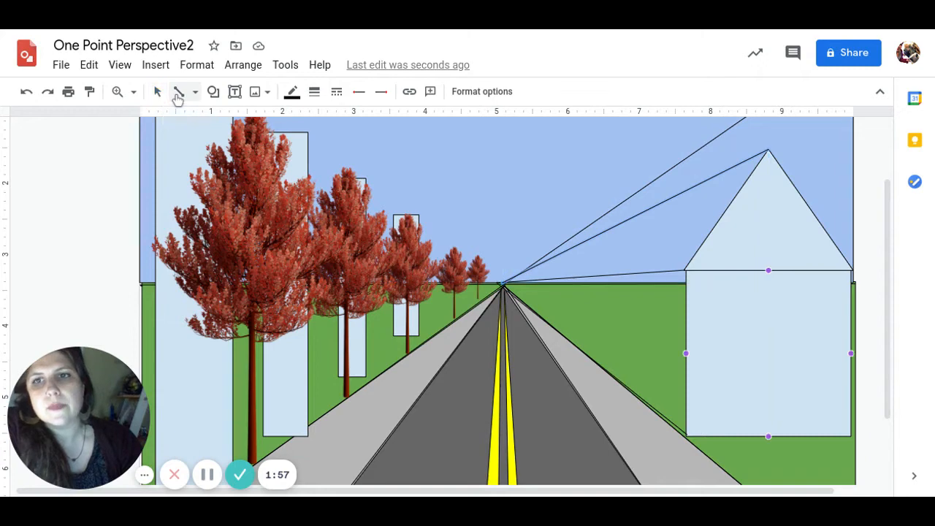
left_click(179, 95)
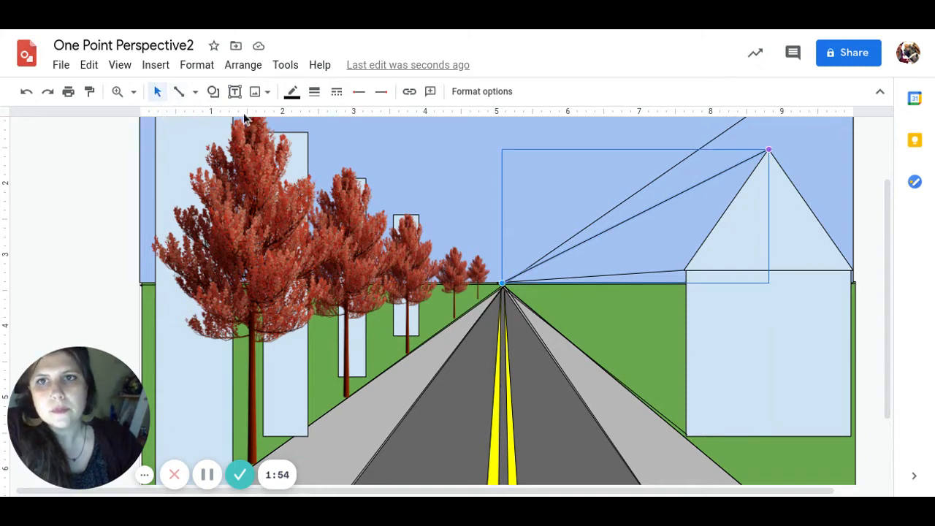
left_click(179, 94)
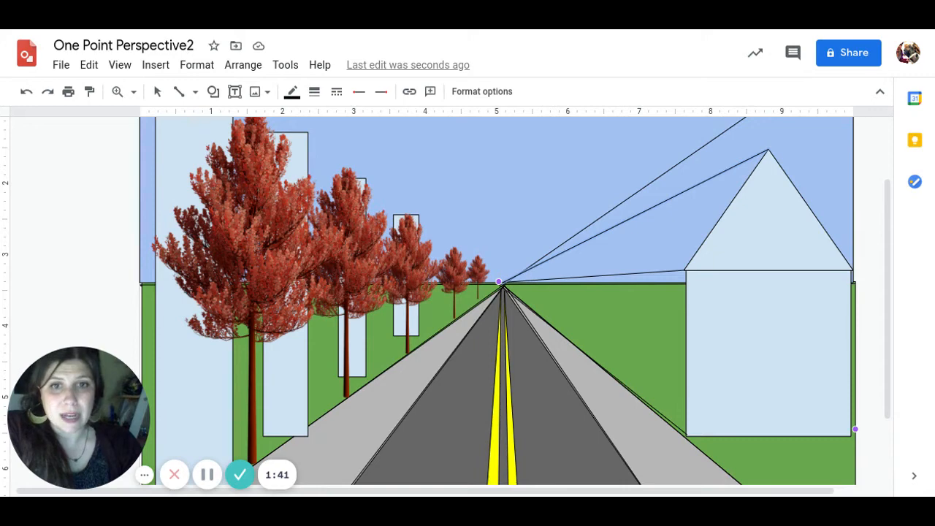
left_click_drag(567, 336, 641, 406)
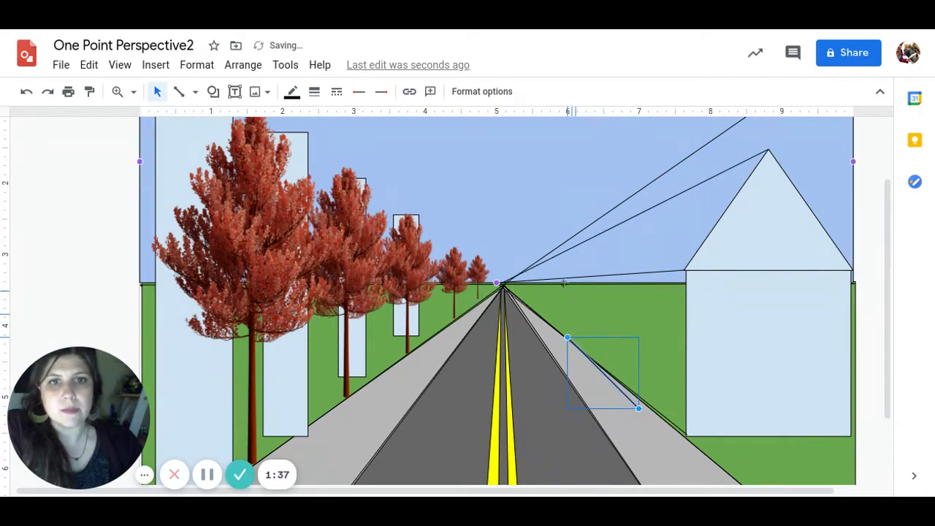
left_click_drag(564, 279, 567, 337)
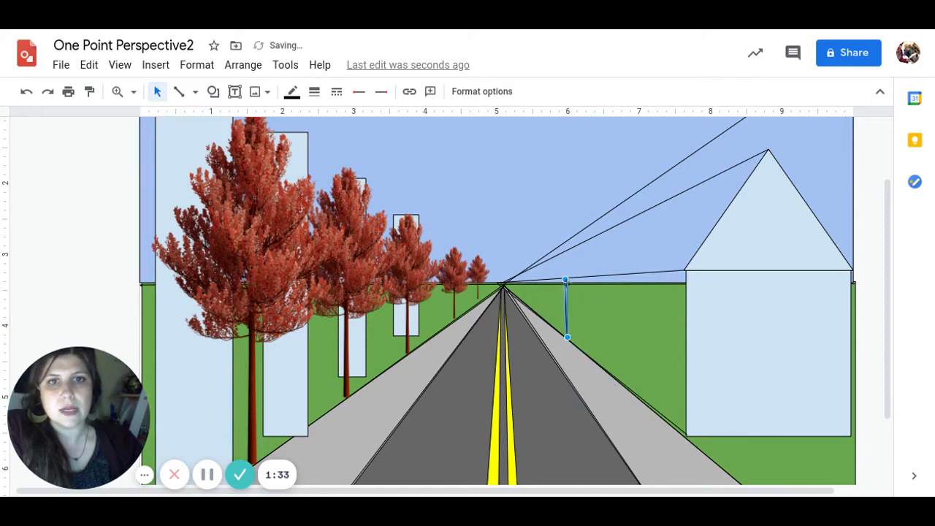
left_click_drag(565, 279, 568, 279)
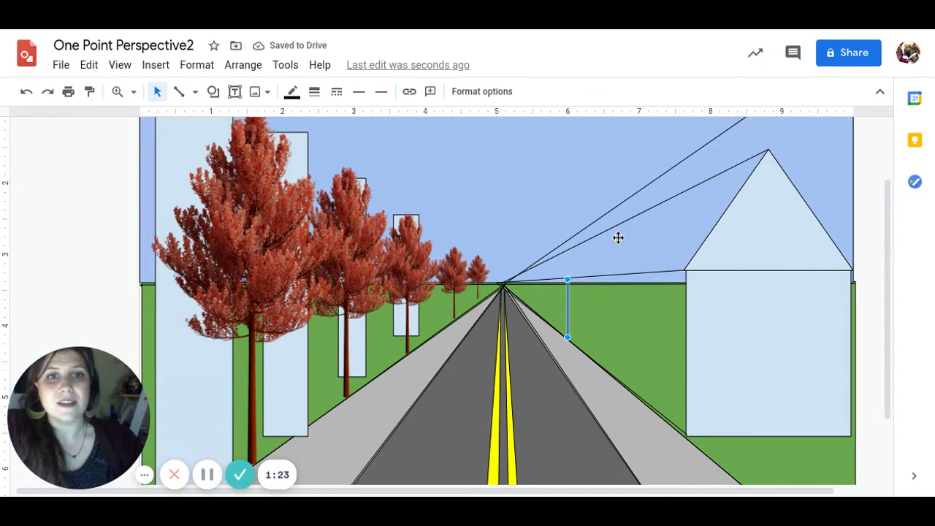
Draw a slanted line from the top of the vertical far edge up to the roof-peak guide line as the roof's back edge
left_click(180, 93)
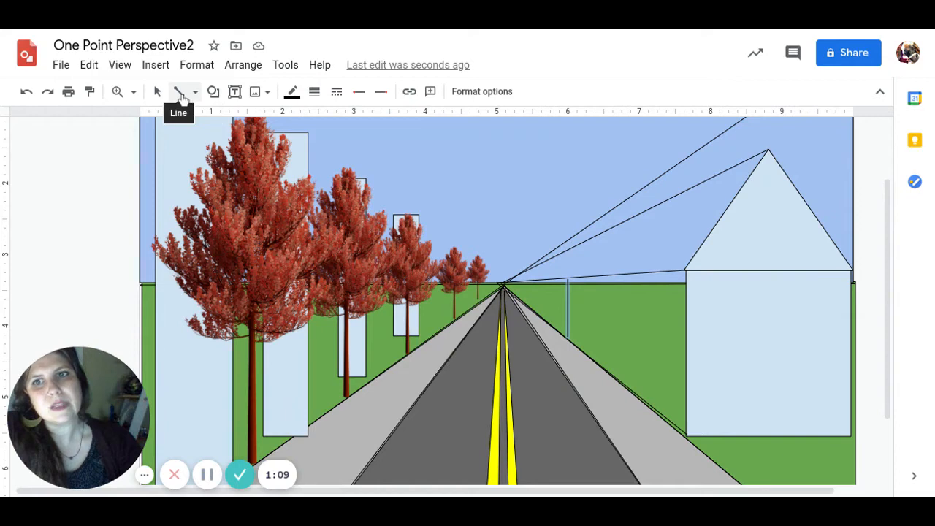
left_click(568, 307)
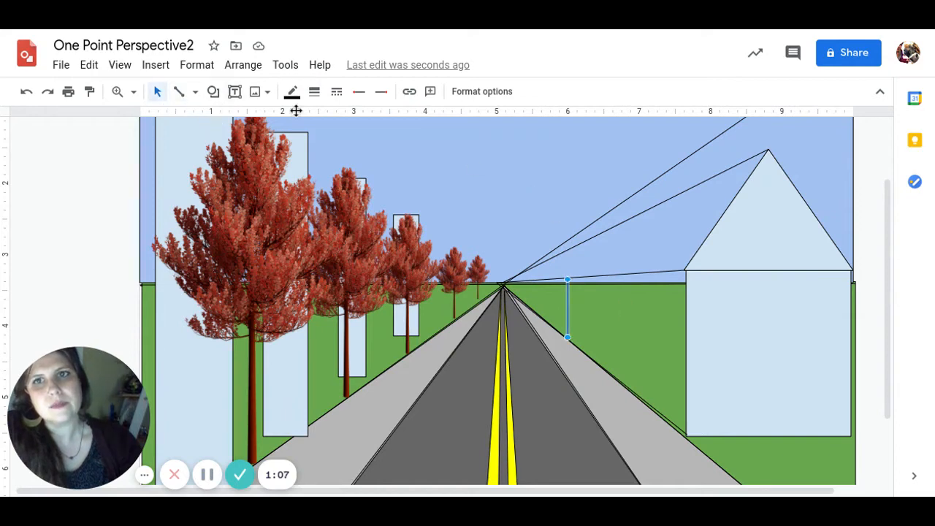
left_click(178, 92)
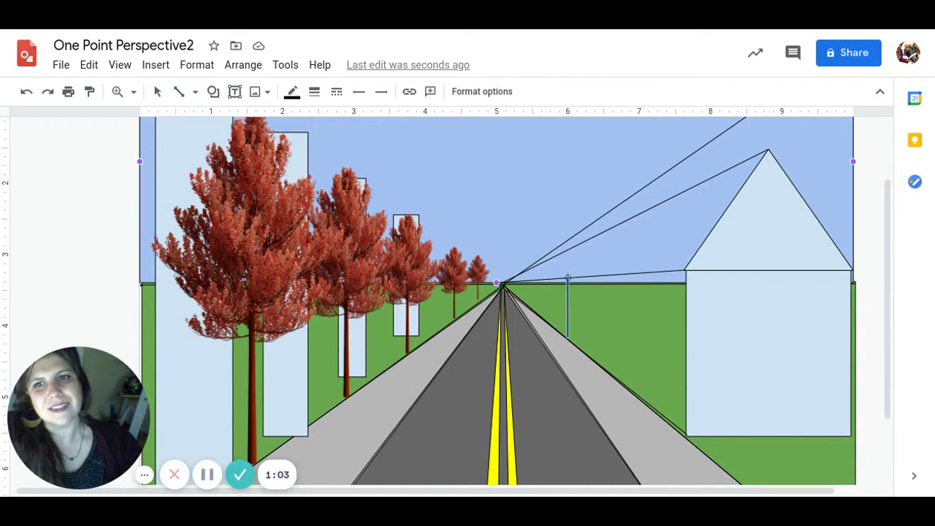
left_click_drag(569, 278, 639, 349)
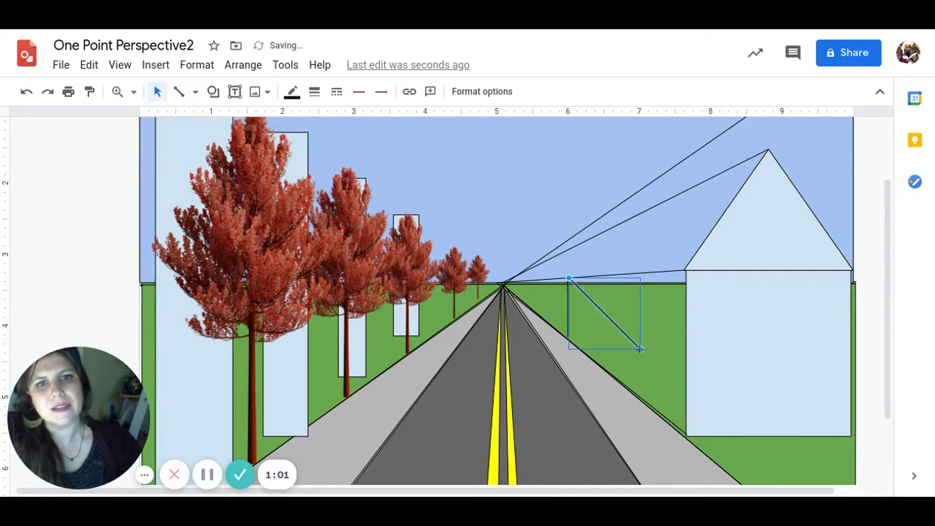
left_click_drag(640, 349, 604, 231)
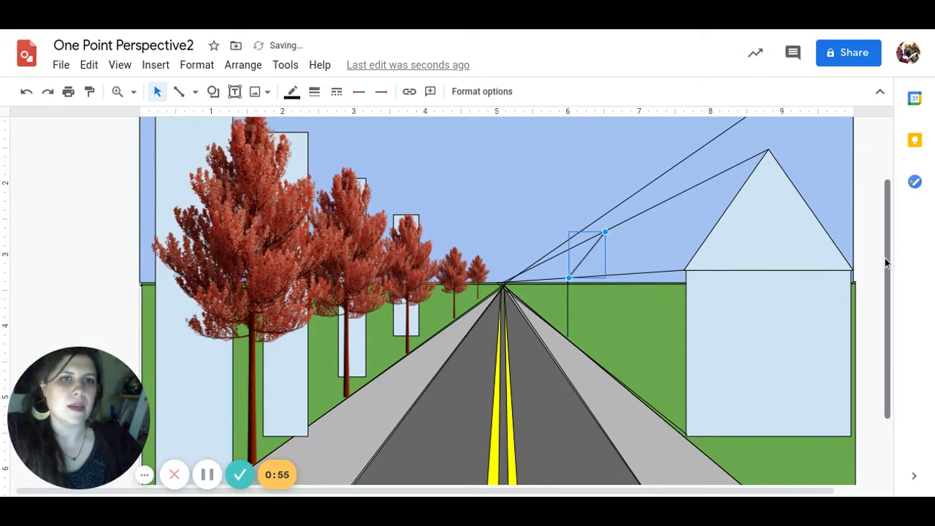
left_click(517, 217)
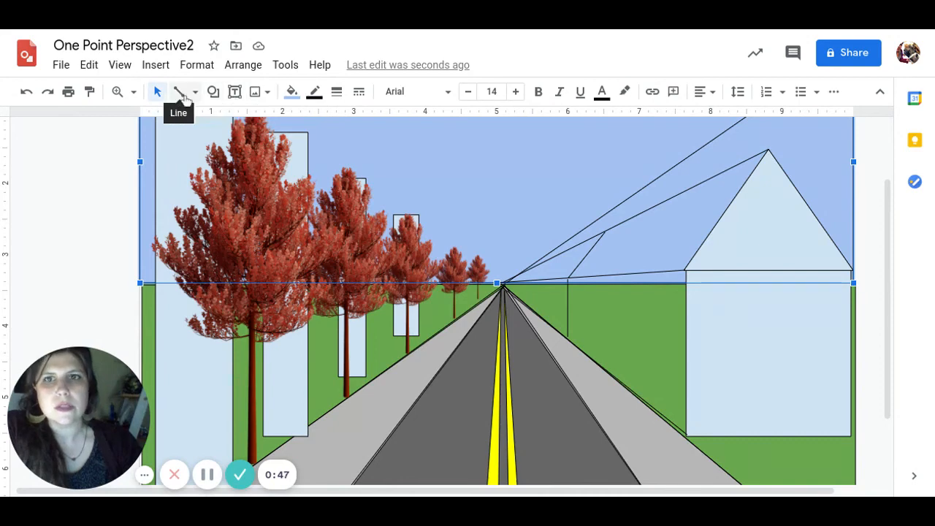
Trace the house's side wall as a closed polyline between the vertical far edge and the house front
left_click(185, 98)
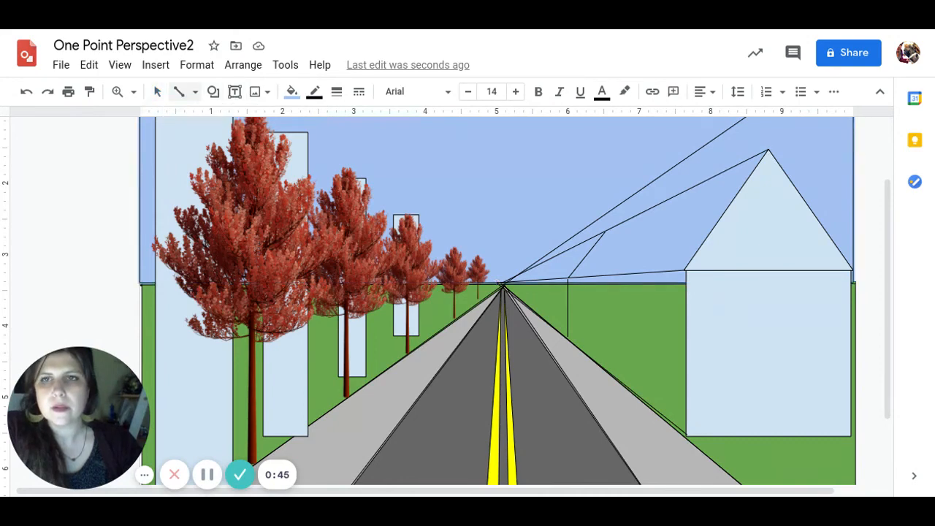
left_click(193, 96)
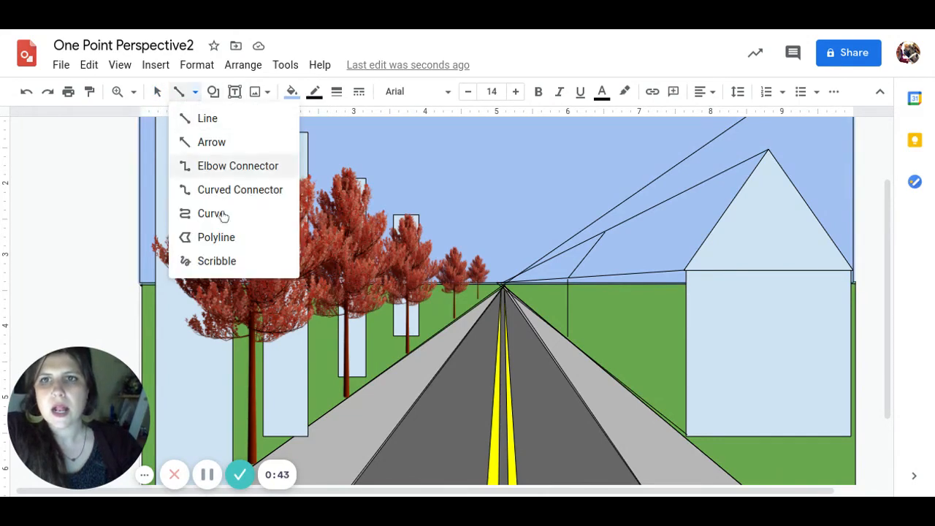
left_click(219, 239)
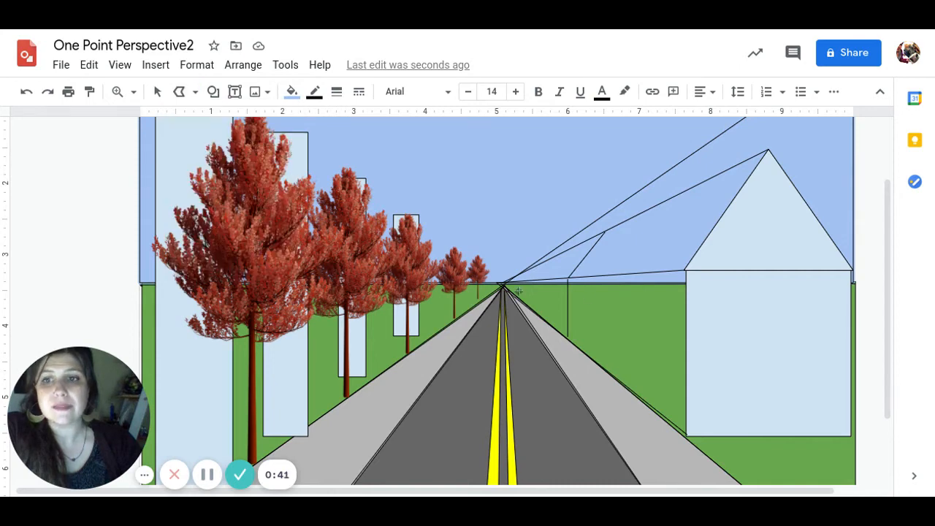
left_click(569, 280)
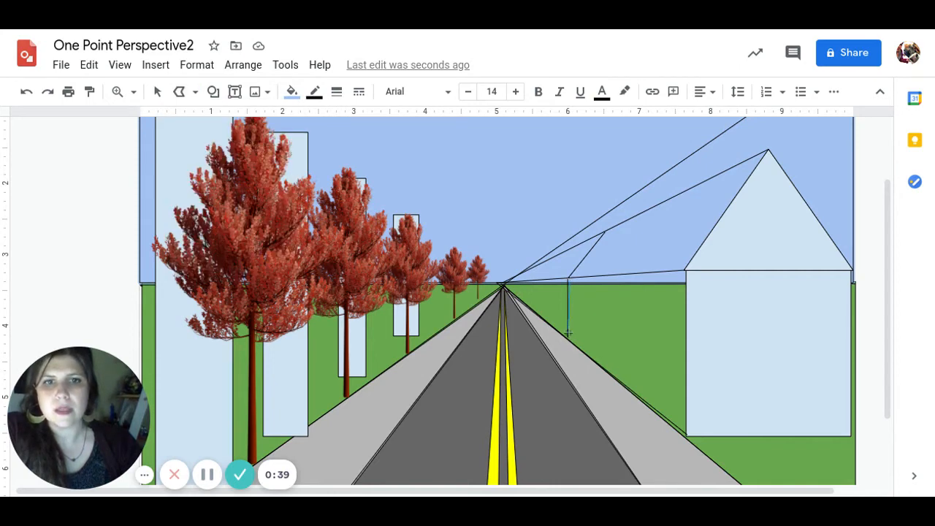
left_click(568, 338)
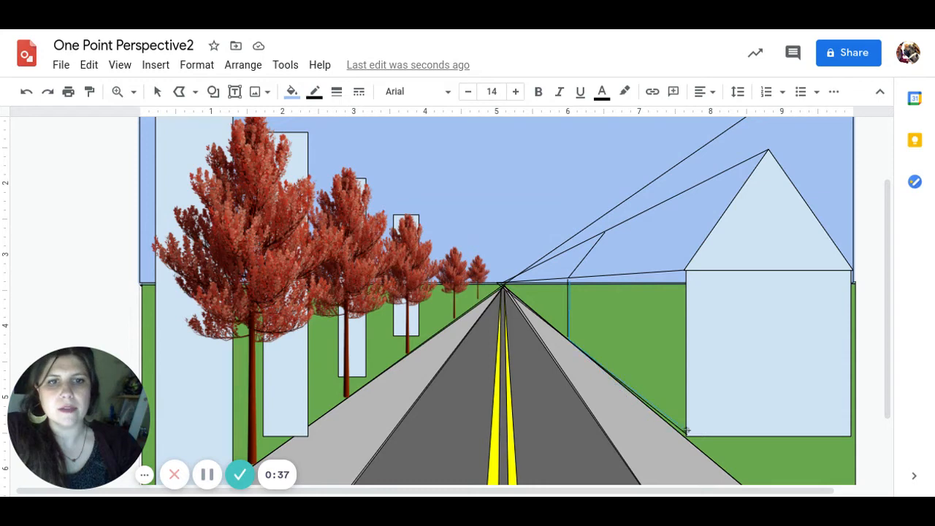
left_click(687, 422)
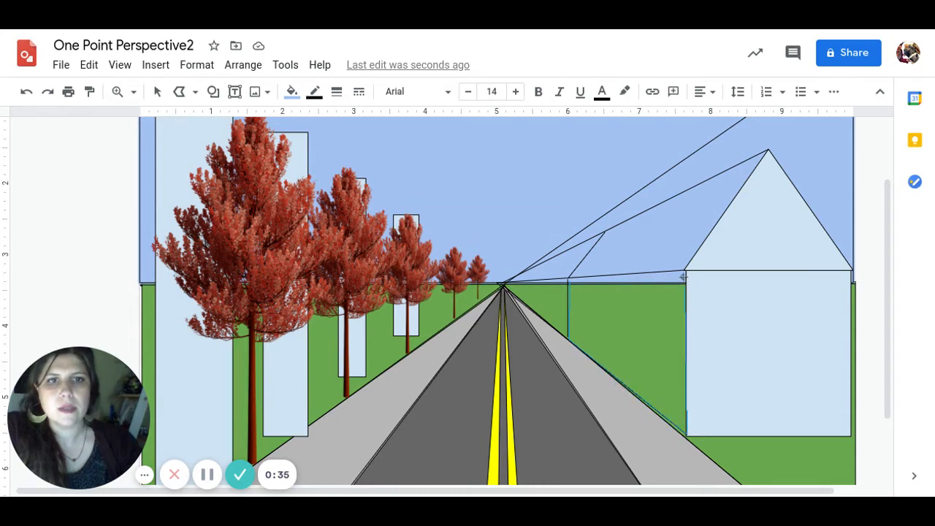
left_click(685, 272)
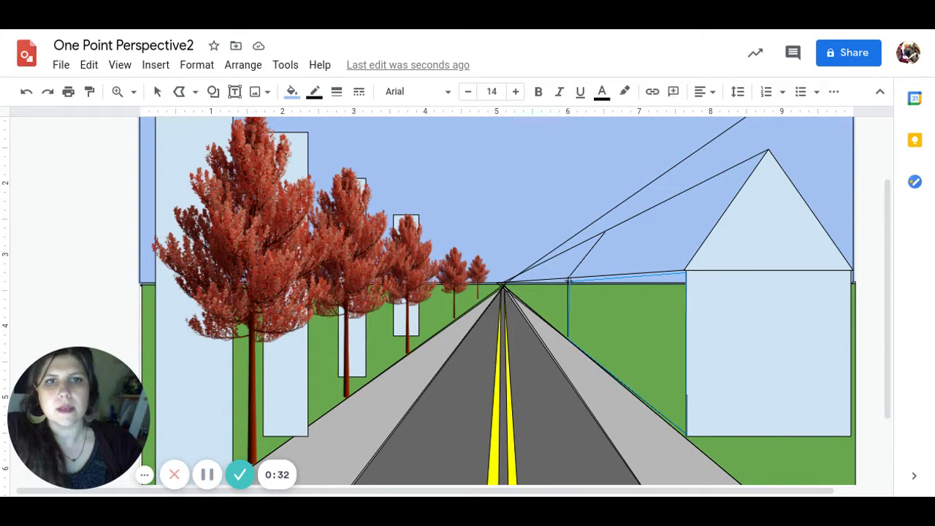
left_click(567, 283)
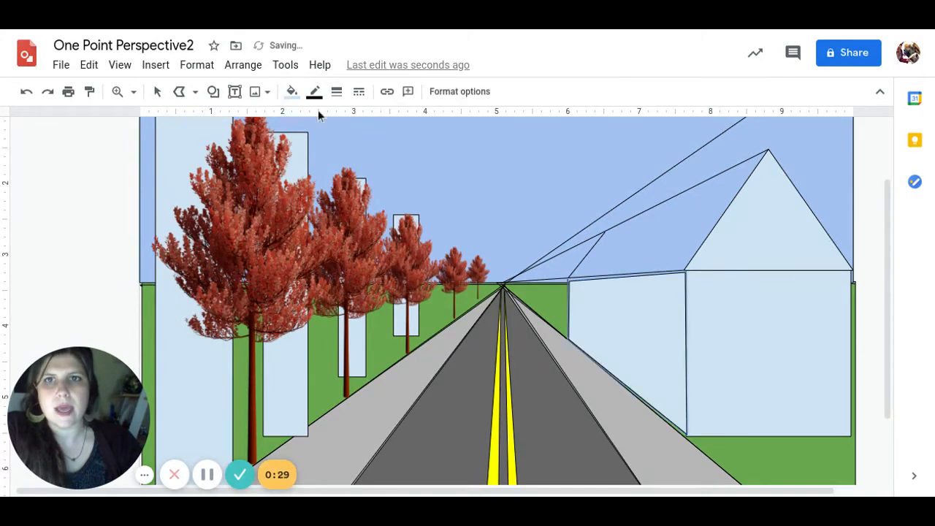
Fill the house's side wall with solid dark blue
left_click(291, 94)
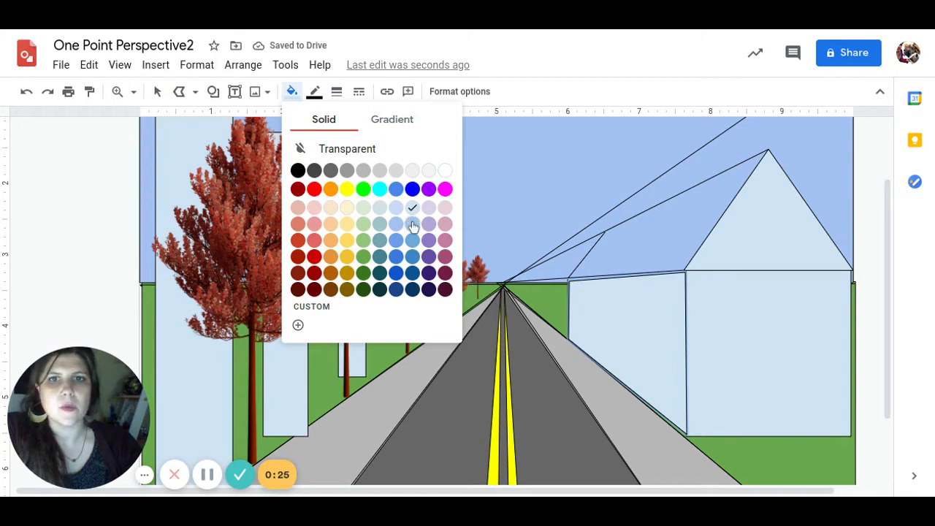
left_click(396, 273)
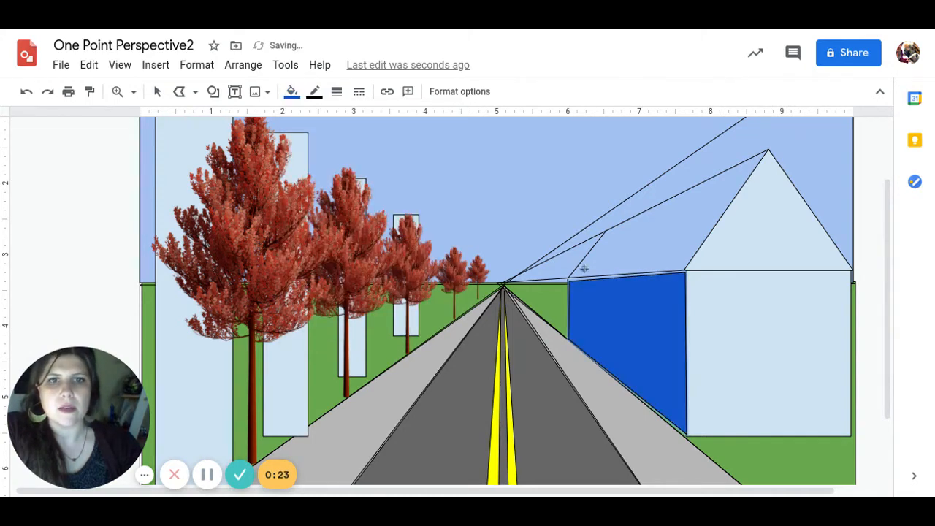
left_click(157, 91)
left_click(563, 269)
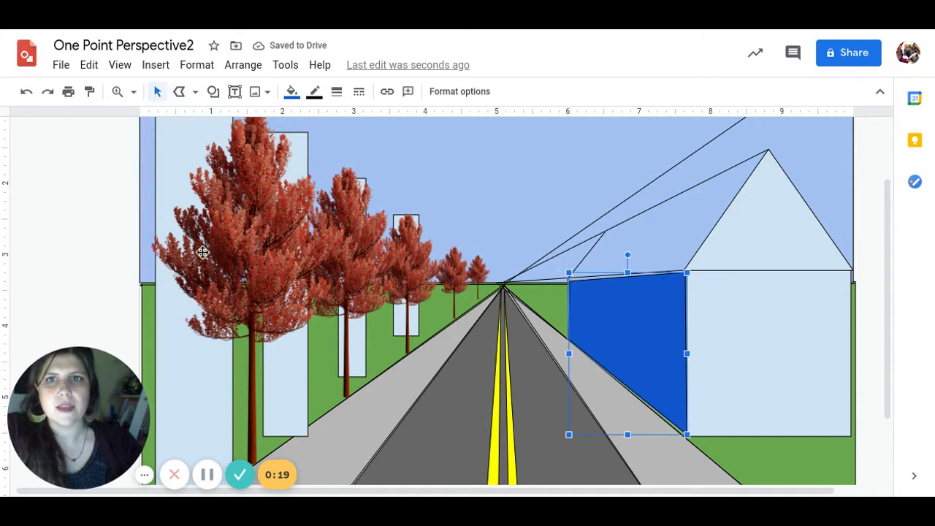
Trace the roof's side as a closed polyline through the peak, the front eave corner, the back eave corner and the back ridge point
left_click(183, 92)
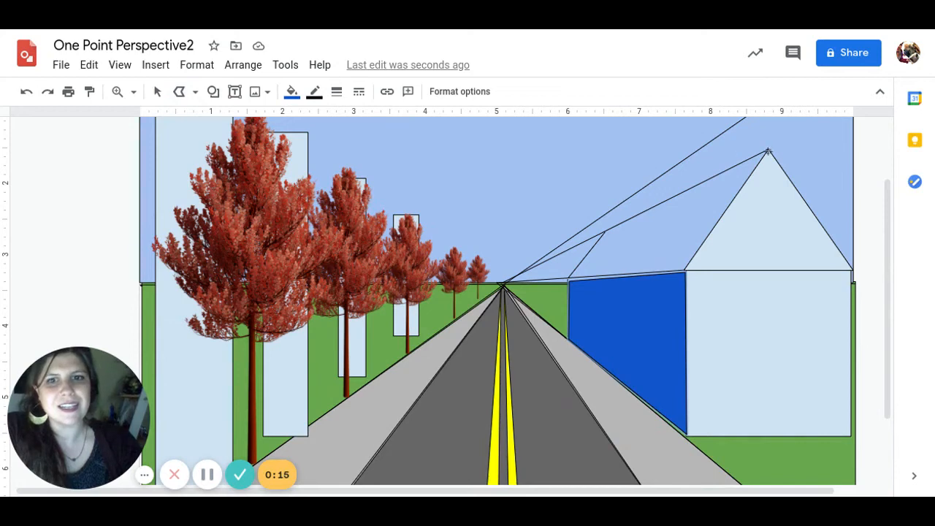
left_click_drag(767, 151, 685, 271)
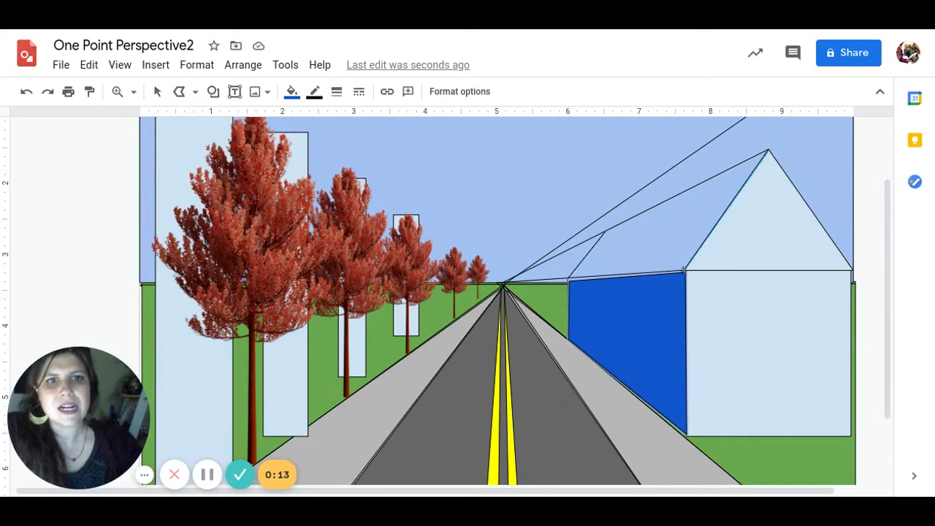
mouse_move(596, 277)
left_mouse_down()
mouse_move(569, 279)
mouse_move(604, 232)
mouse_move(763, 150)
left_mouse_up()
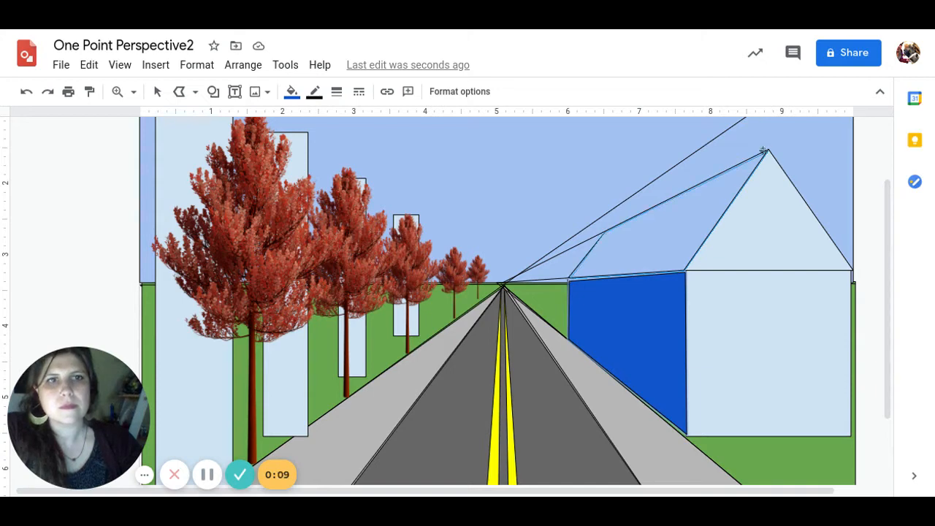
left_click(767, 152)
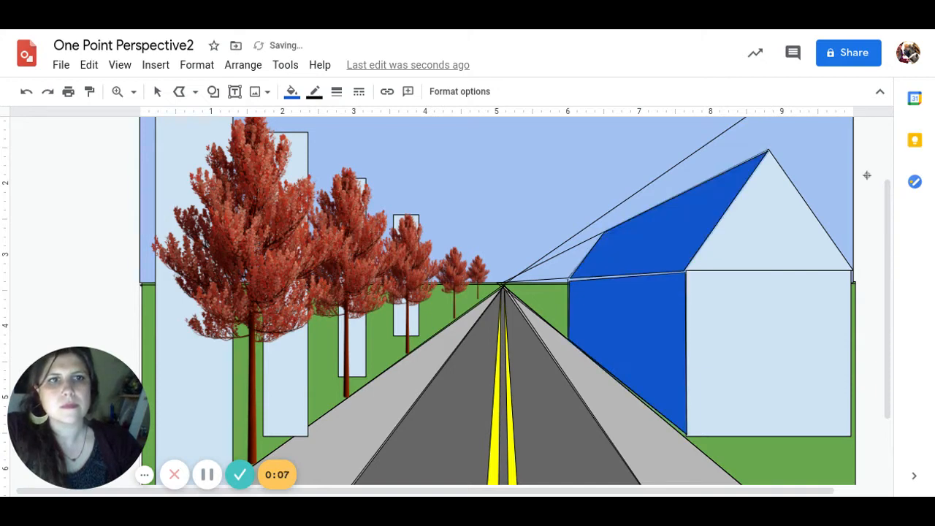
Delete the guide line running from the roof's peak to the vanishing point
left_click(157, 93)
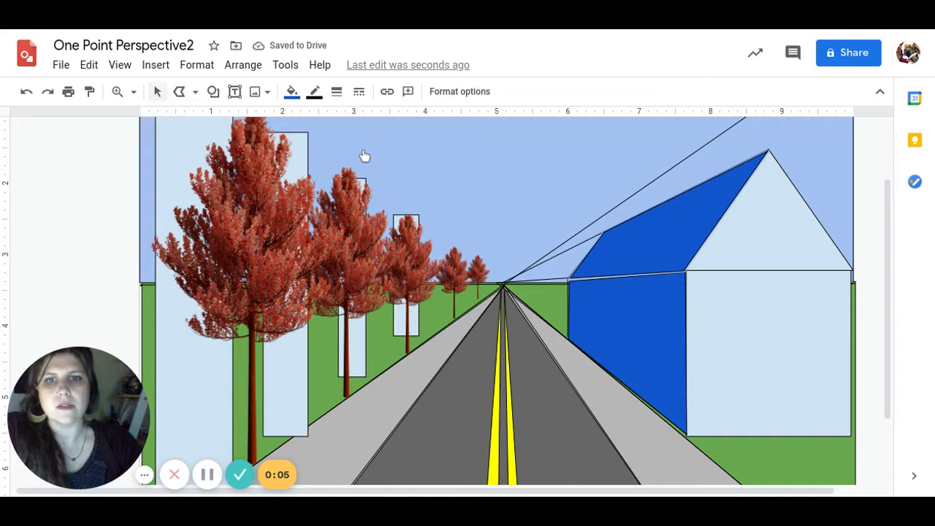
left_click(562, 240)
left_click(559, 256)
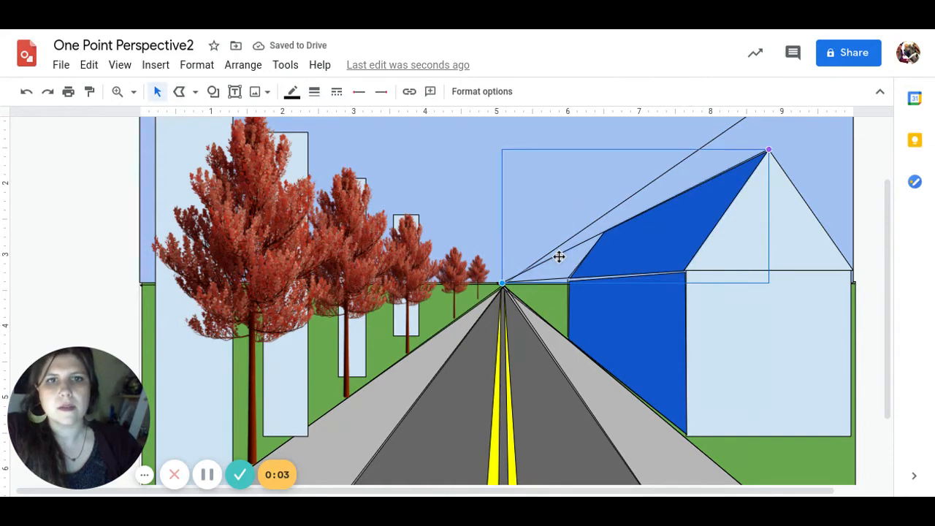
key("Delete")
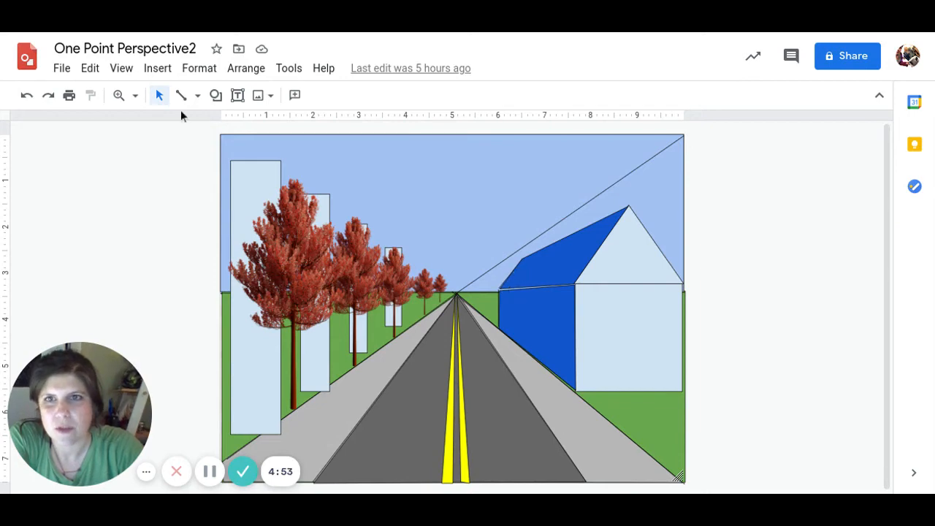
Edit the roof side's points and move its back eave corner onto the side wall's far upper corner
double_click(542, 269)
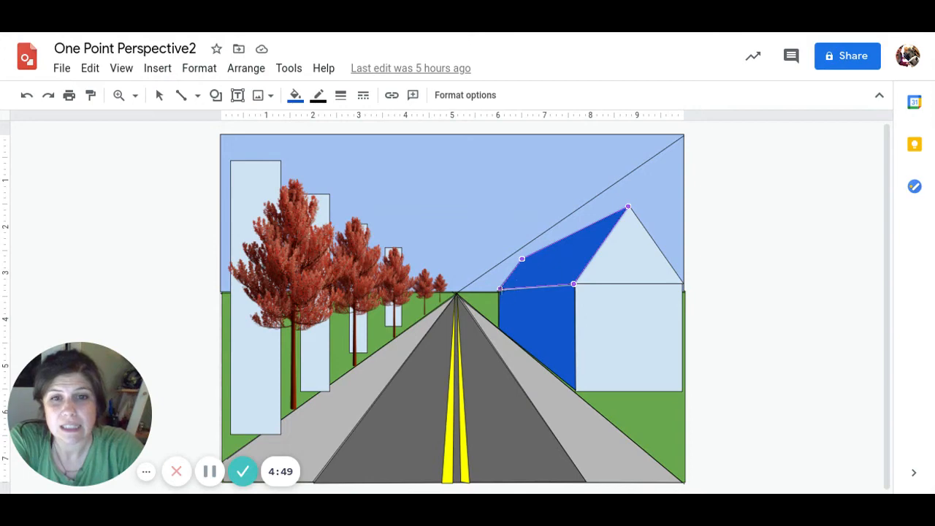
left_click_drag(502, 290, 498, 290)
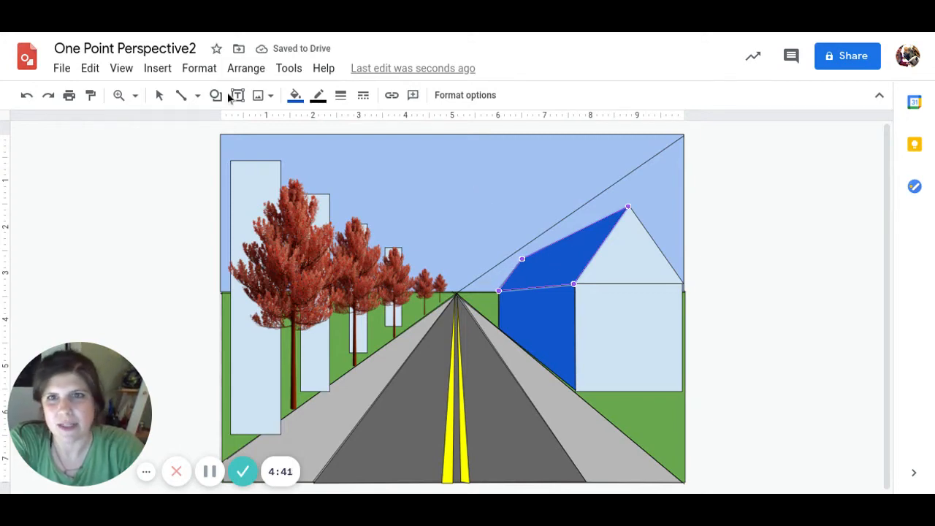
left_click(160, 96)
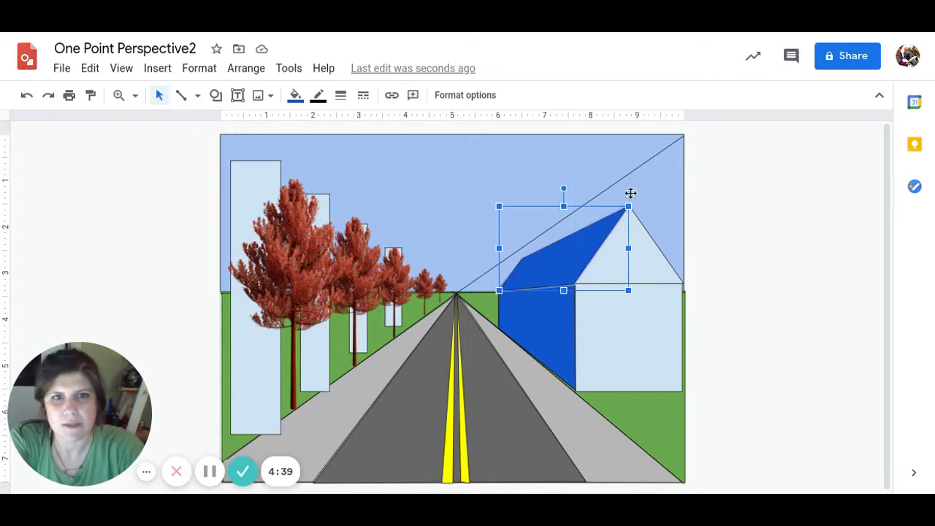
Delete the diagonal guide line between the sky's upper-right corner and the vanishing point
left_click(621, 179)
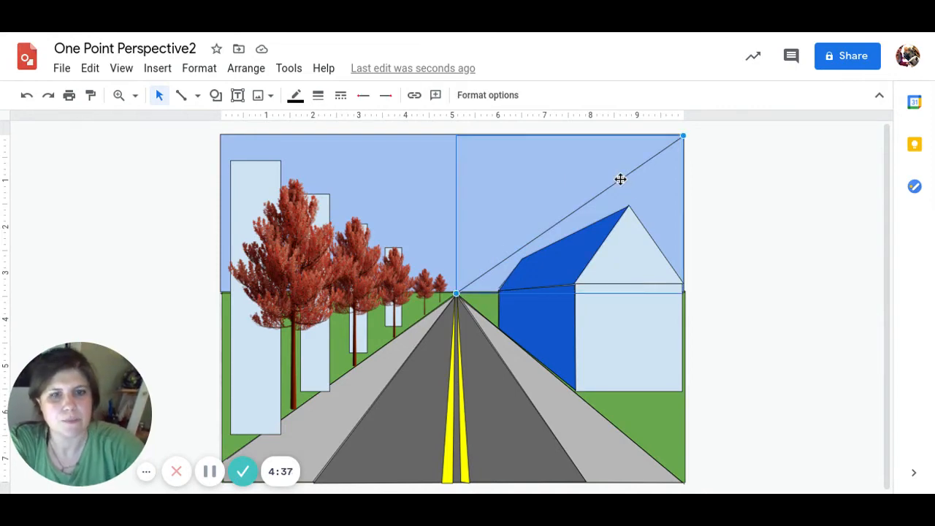
key("Delete")
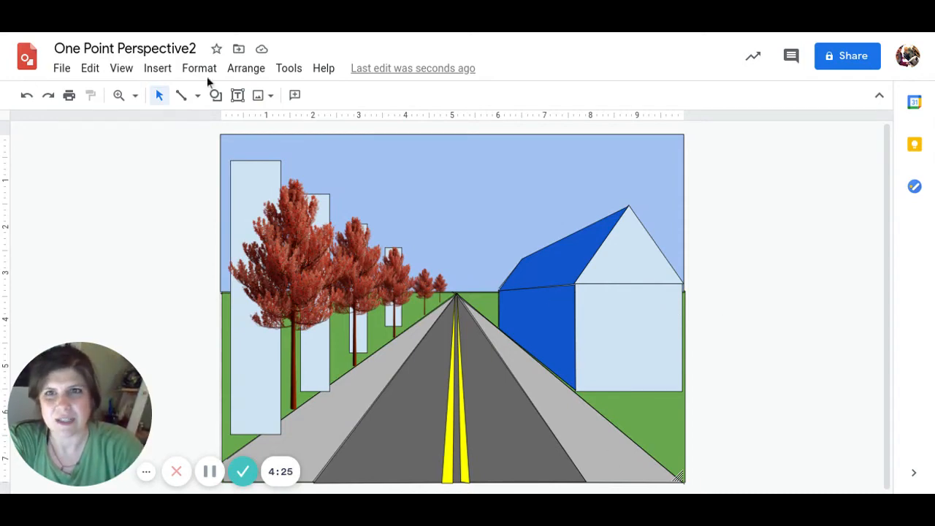
Add a narrow, upright rectangular door on the base of the house's front wall and fill it with solid gray
left_click(216, 97)
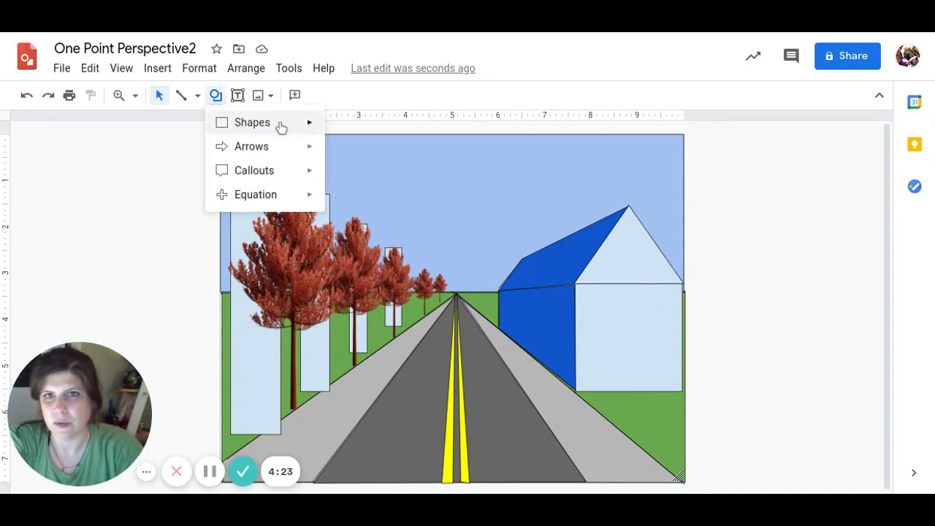
mouse_move(279, 125)
left_click(335, 129)
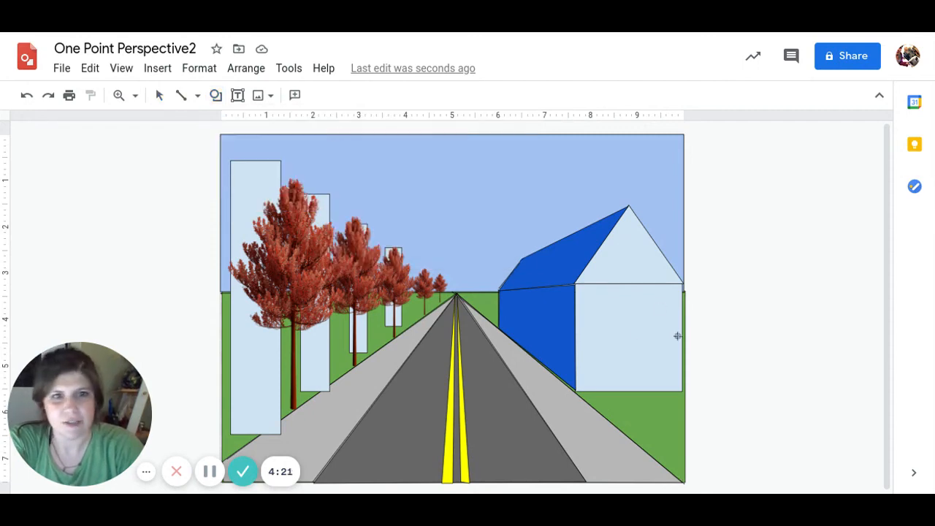
left_click(624, 333)
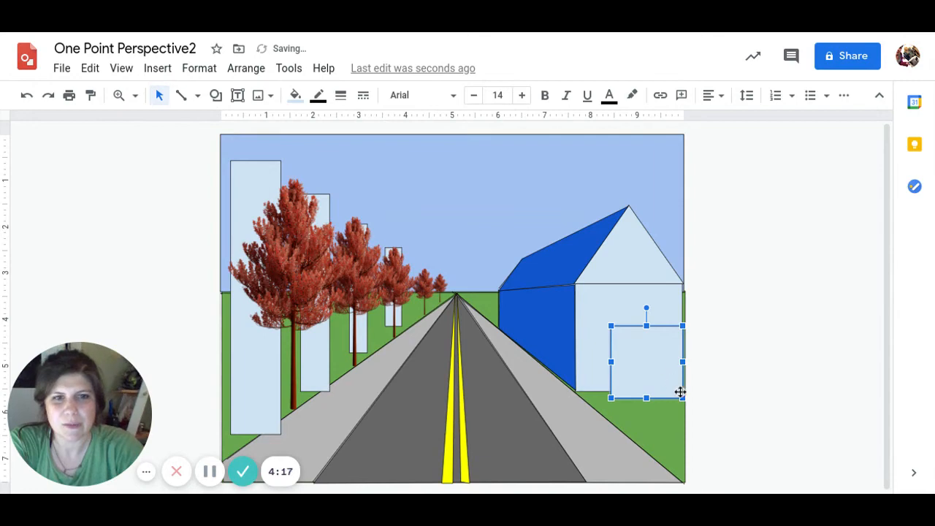
left_click_drag(680, 397, 640, 390)
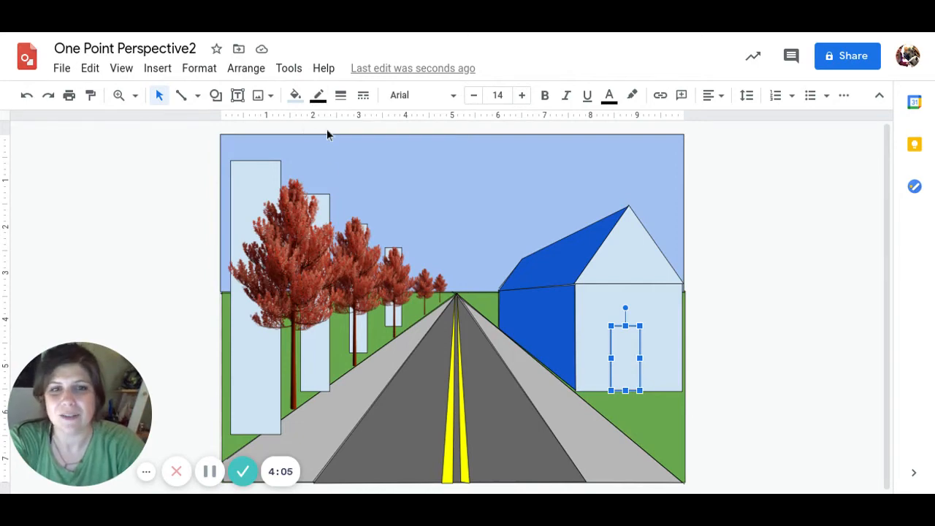
left_click(296, 97)
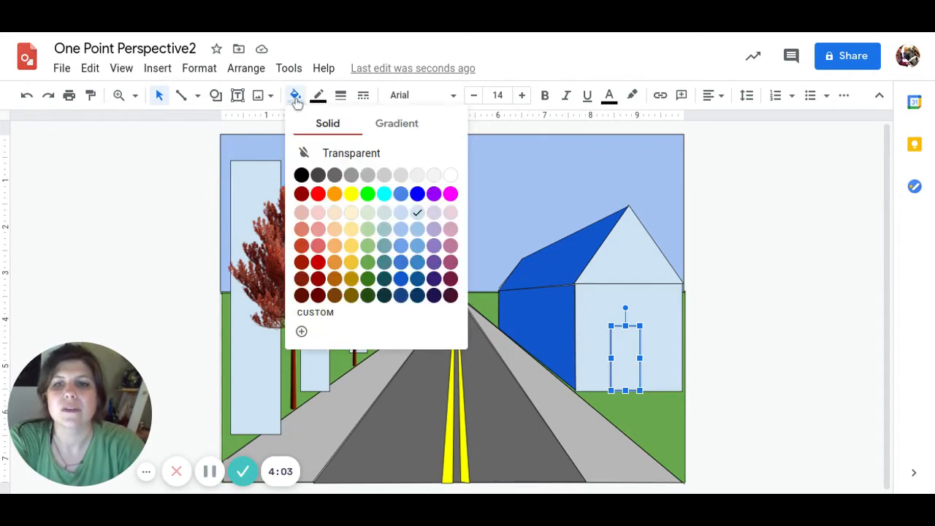
left_click(351, 175)
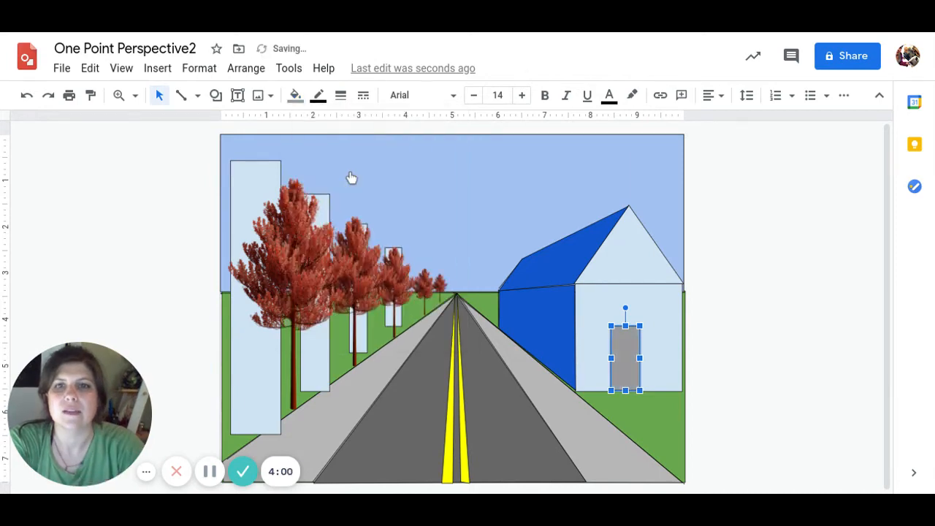
Draw two guide lines from the vanishing point to the side wall's front edge, marking the windows' upper and lower limits
left_click(181, 95)
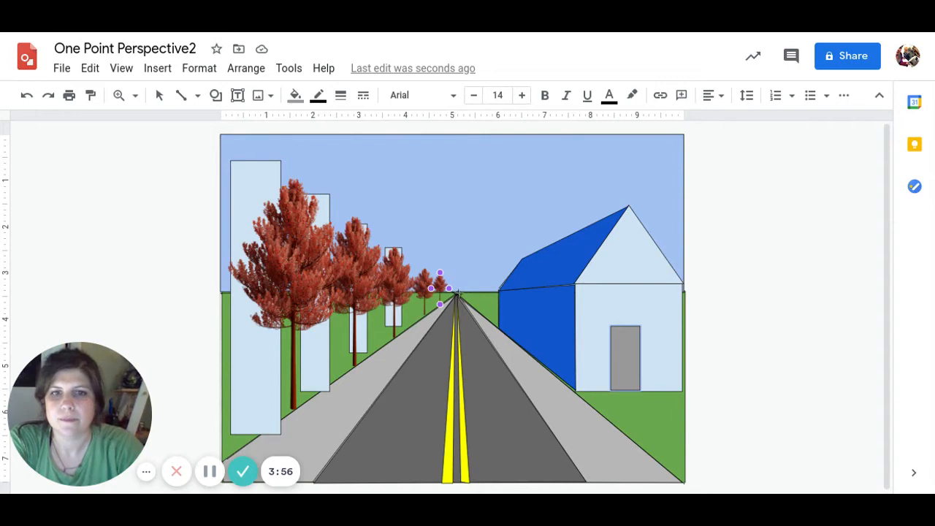
left_click_drag(458, 294, 575, 309)
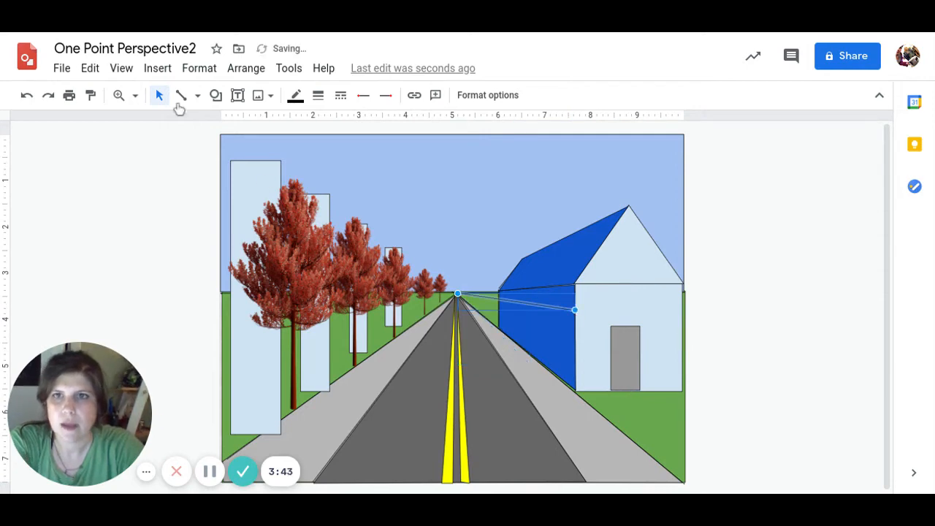
left_click(181, 95)
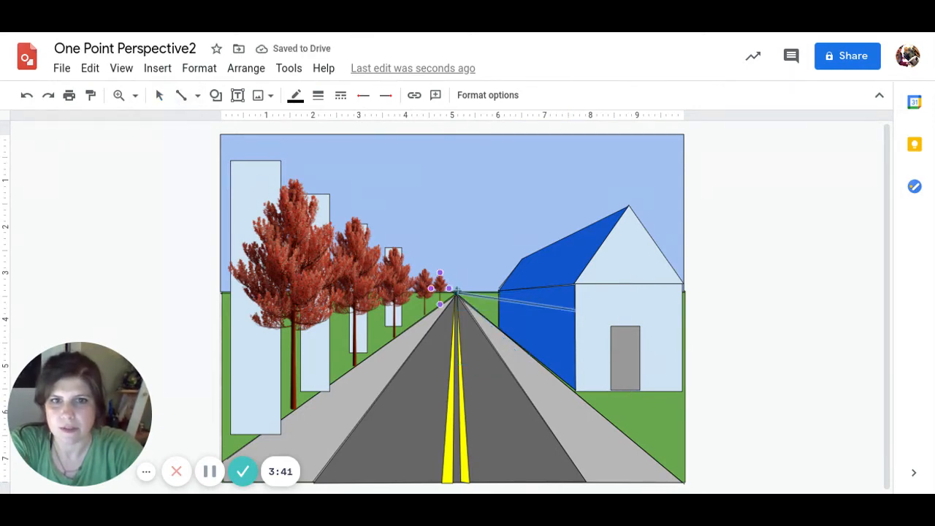
left_click_drag(456, 293, 574, 357)
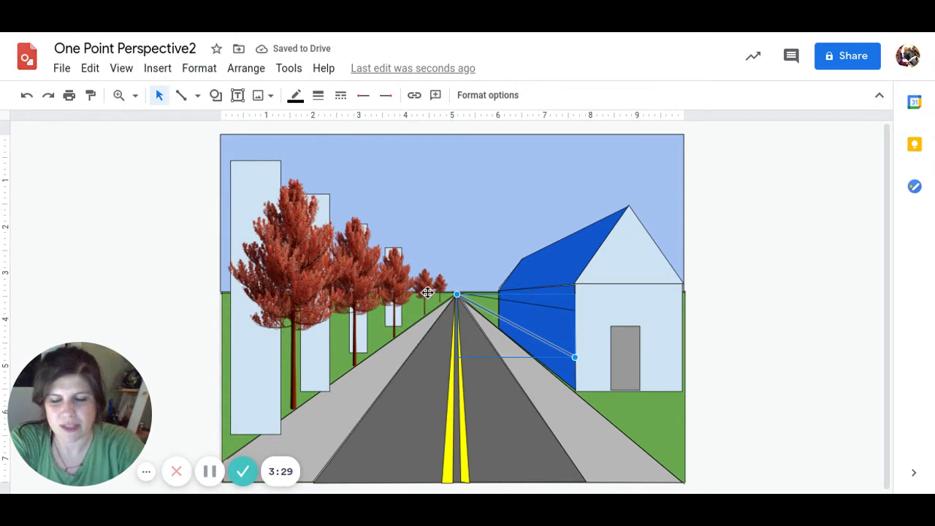
Zoom to 100% and trace a closed four-sided polyline window between the guide lines, near the side wall's front edge
left_click(129, 74)
mouse_move(158, 97)
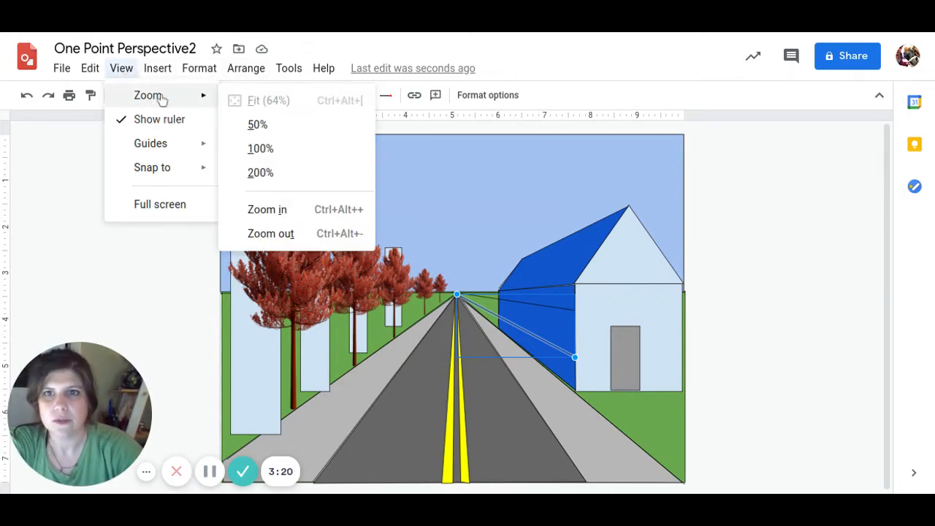
left_click(260, 149)
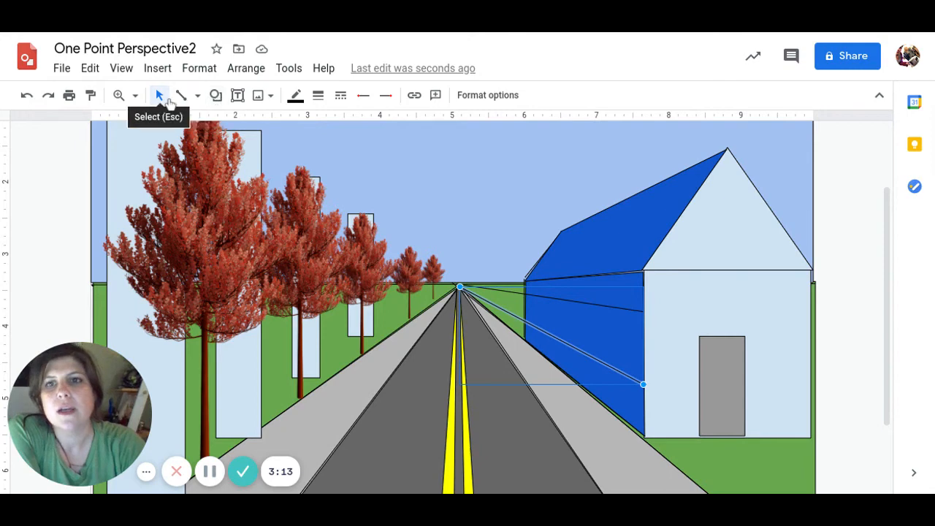
left_click(197, 99)
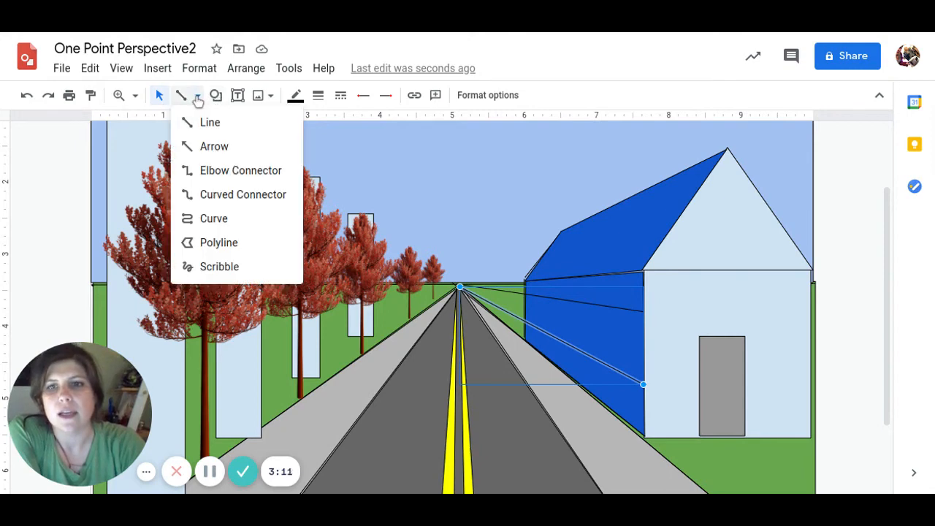
left_click(247, 243)
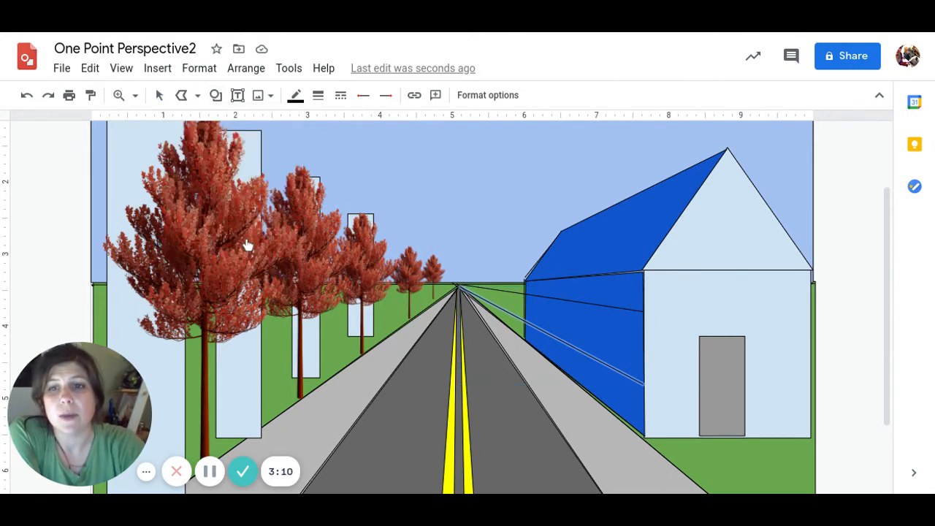
left_click(630, 310)
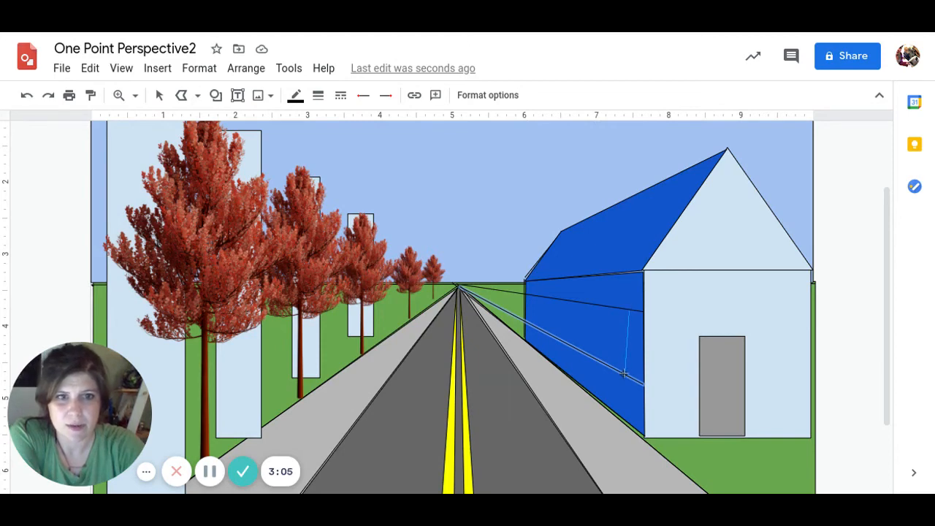
left_click(590, 355)
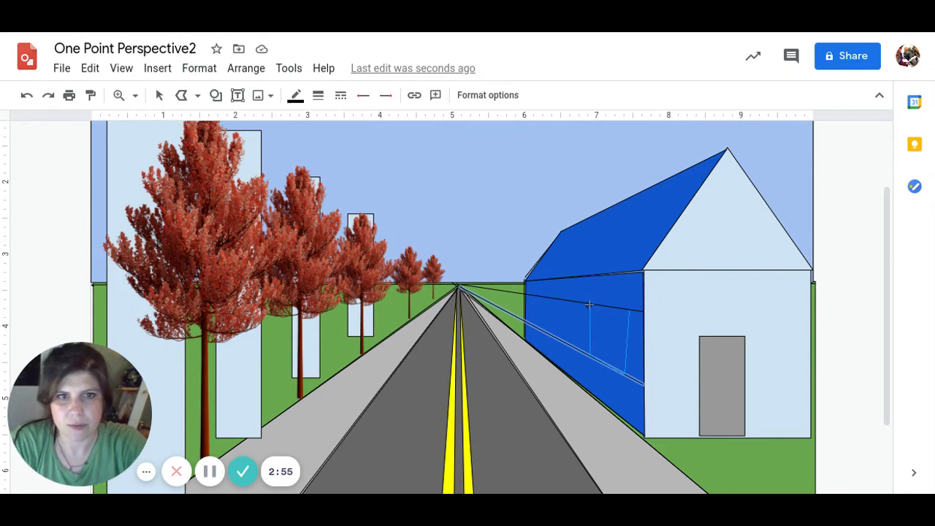
left_click(588, 304)
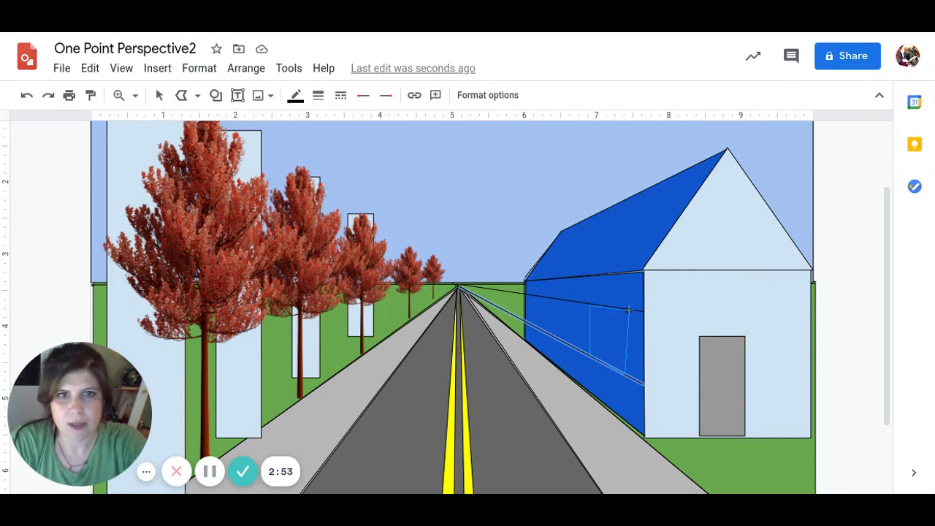
left_click(629, 310)
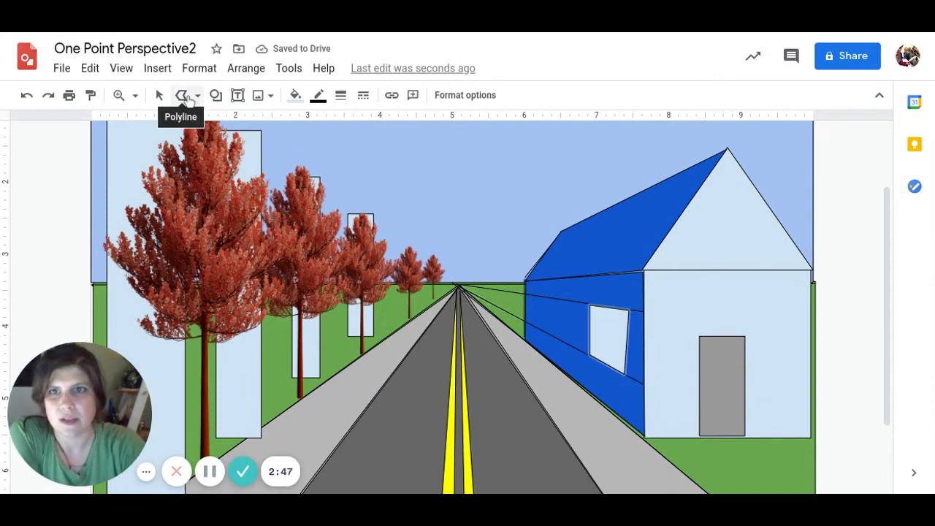
key("Escape")
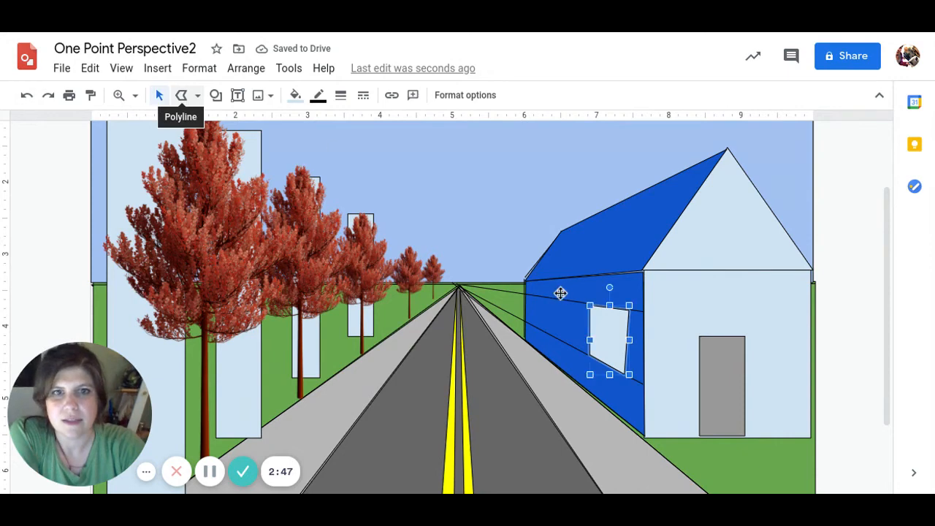
Trace two more, progressively narrower polyline windows between the guide lines toward the back of the side wall
left_click(182, 97)
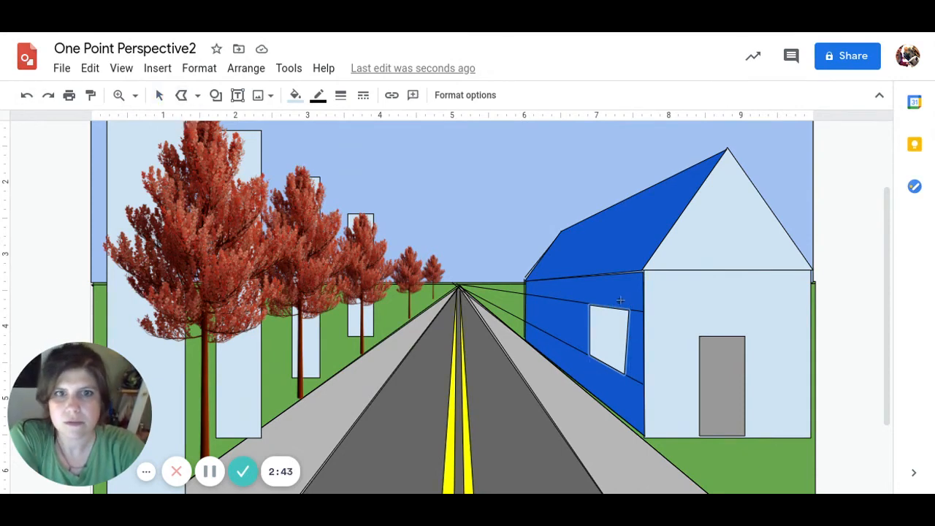
left_click(571, 300)
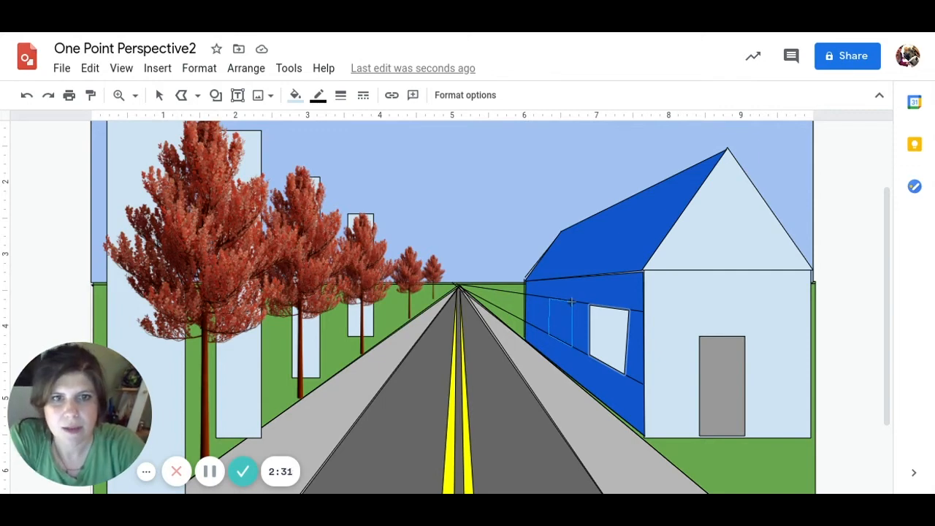
left_click(551, 332)
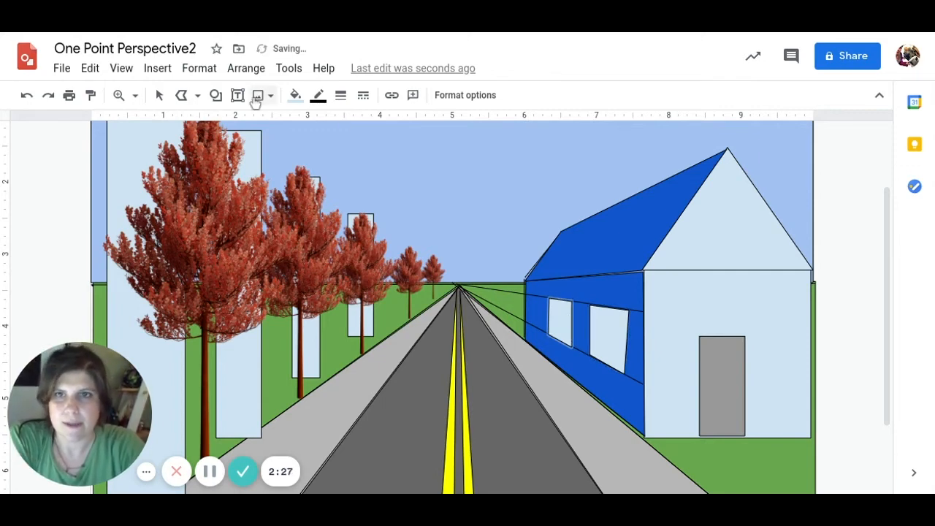
left_click(182, 96)
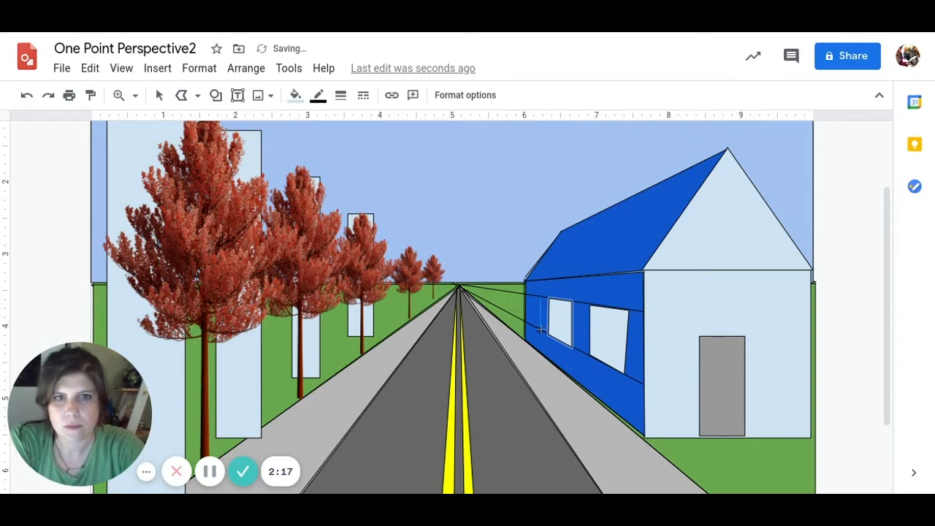
left_click(539, 298)
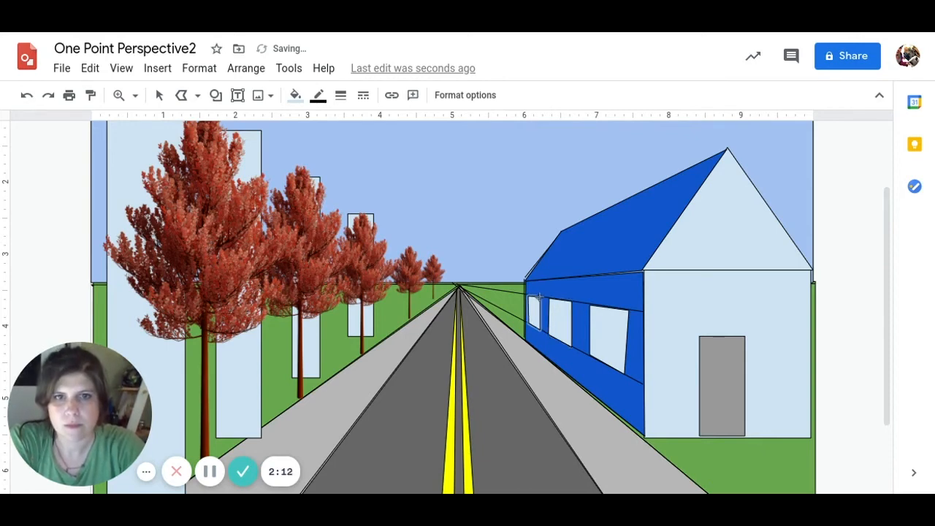
Delete both window guide lines running from the vanishing point to the side wall
left_click(600, 356)
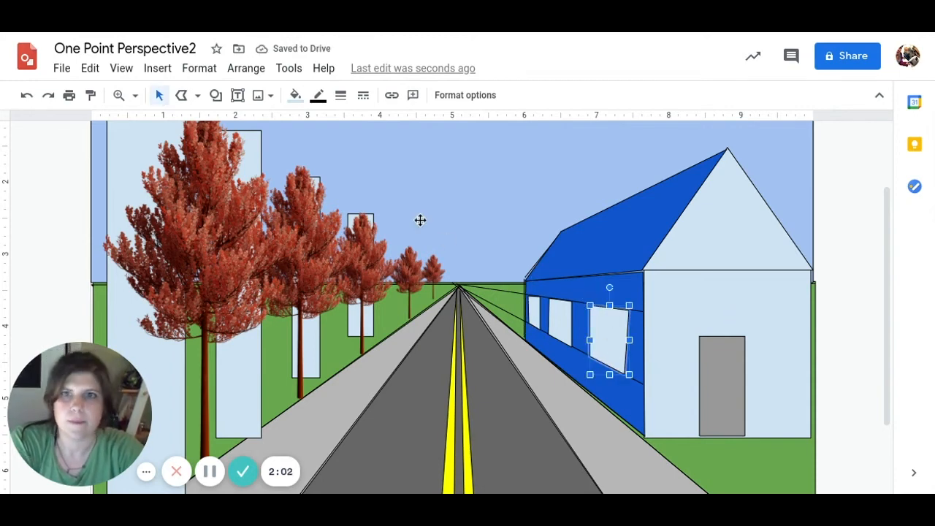
left_click(515, 291)
key("Delete")
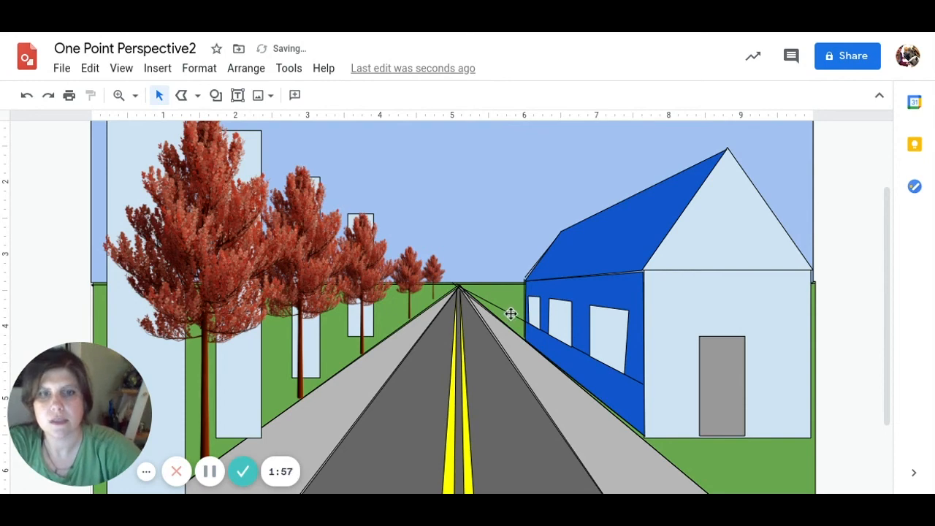
key("ctrl+z")
key("Delete")
Edit the largest side window's points and move its lower front corner outward so that its front edge is vertical
left_click(625, 367)
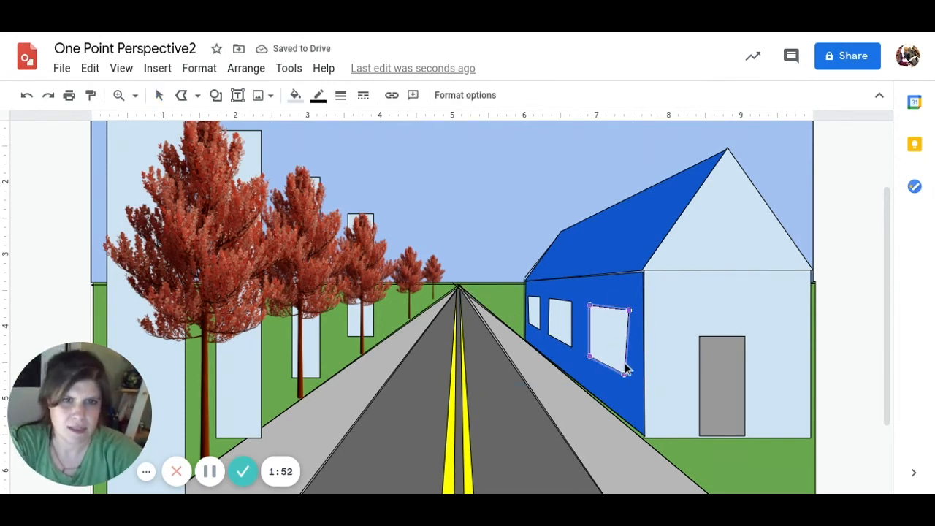
key("Escape")
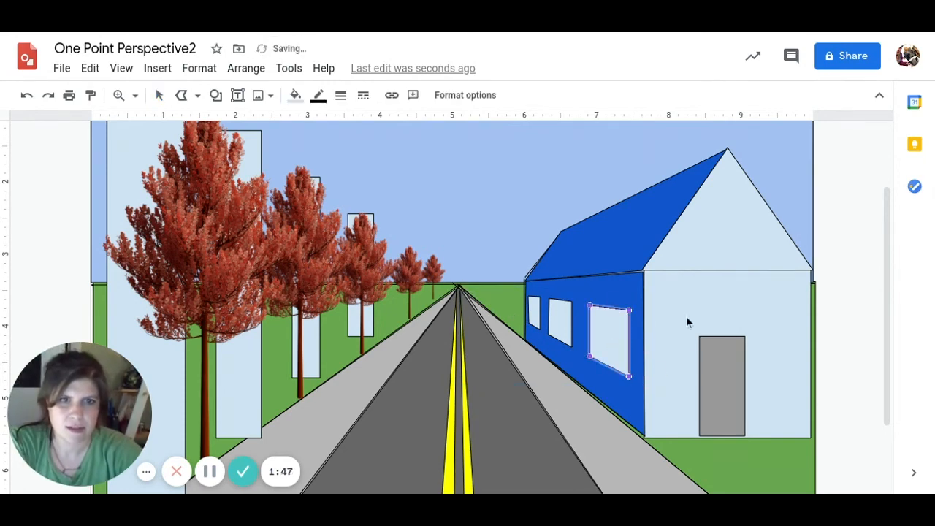
Add an upright rectangular window to the front wall between the wall's near-road edge and the door, and fill it with light gray
left_click(215, 95)
mouse_move(267, 125)
left_click(335, 130)
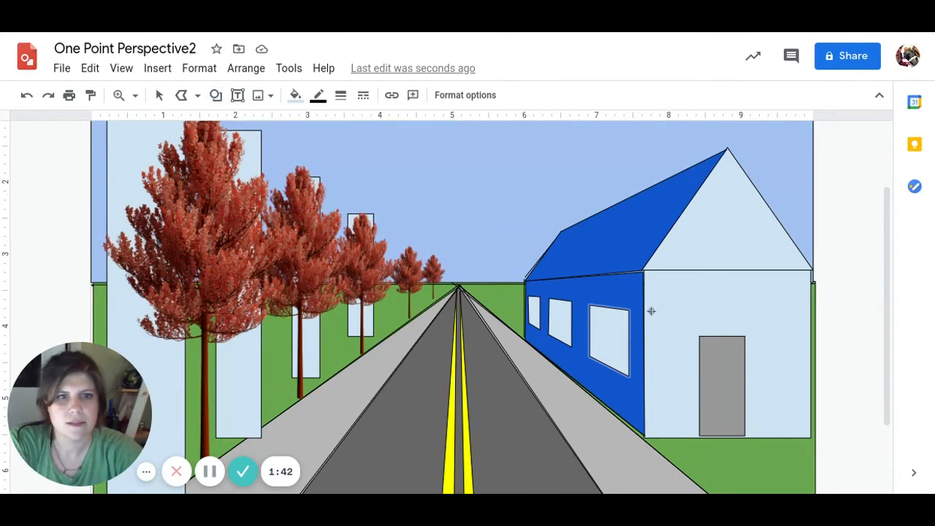
left_click(678, 353)
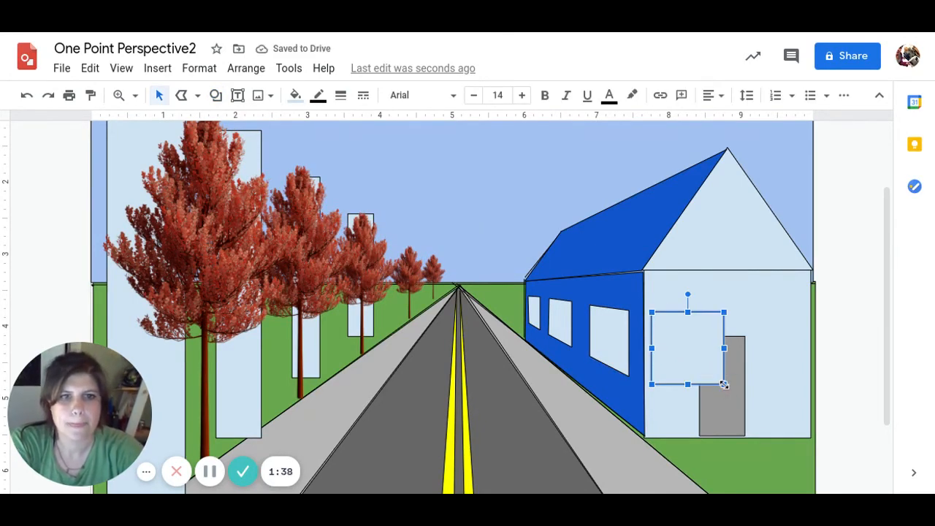
left_click_drag(724, 385, 672, 383)
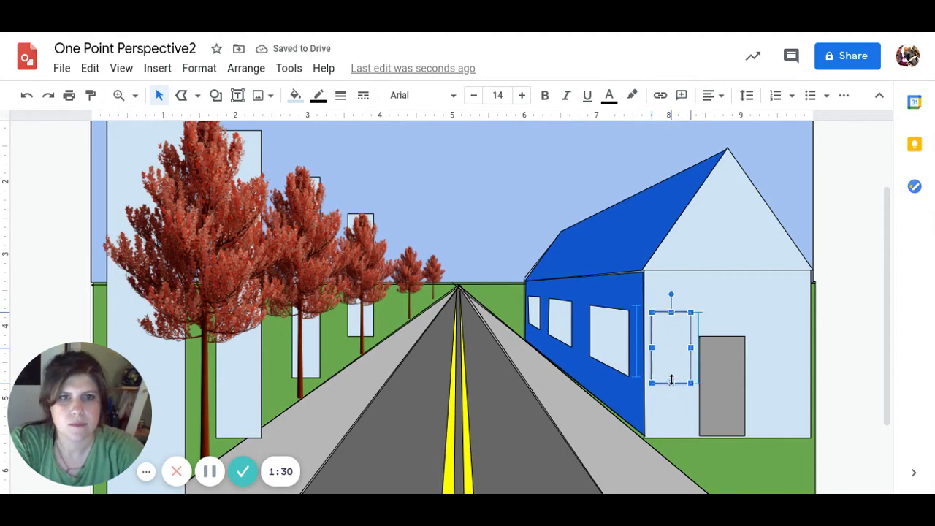
left_click_drag(672, 383, 671, 379)
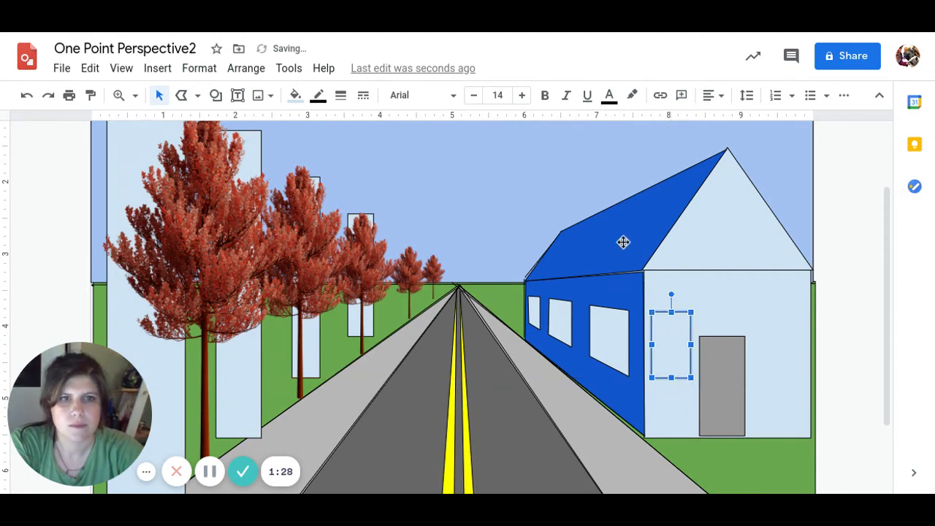
left_click(295, 95)
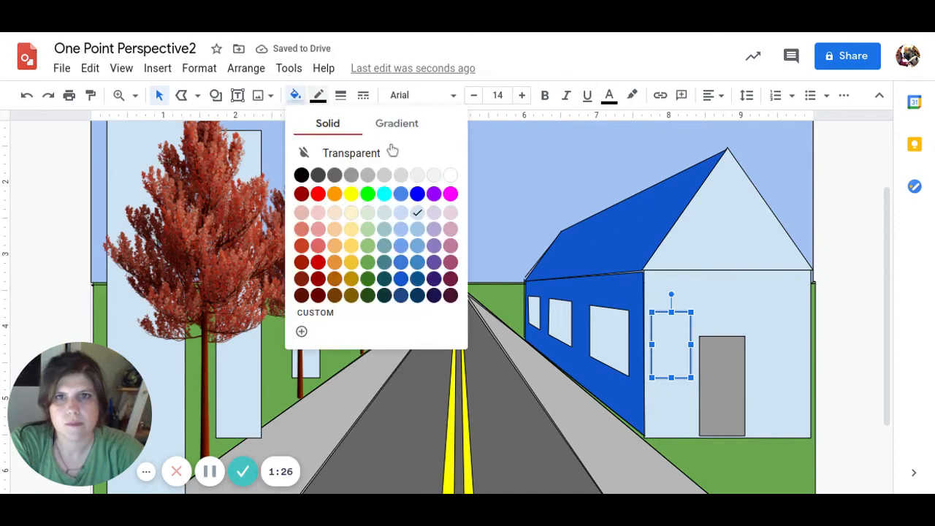
left_click(420, 179)
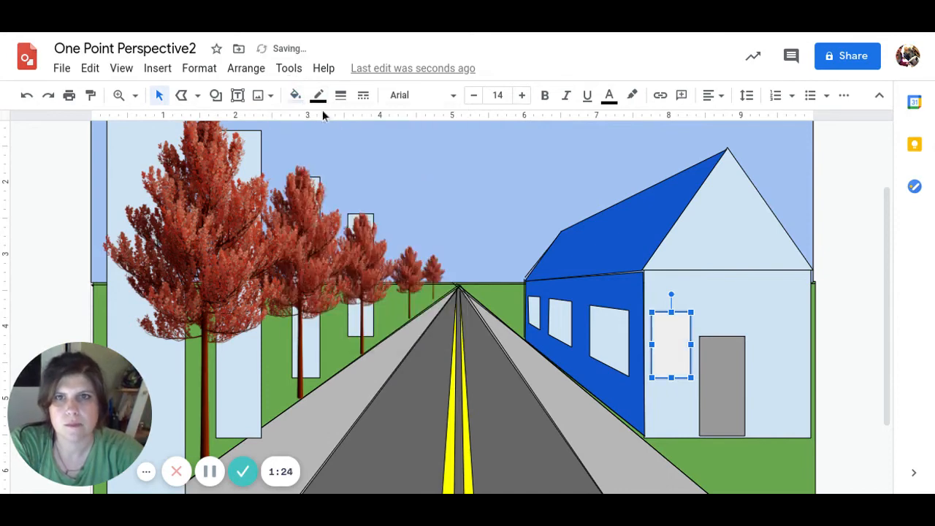
Add a second upright light gray rectangular window to the house front beyond the door, matching the first window's height and level
left_click(214, 96)
mouse_move(241, 122)
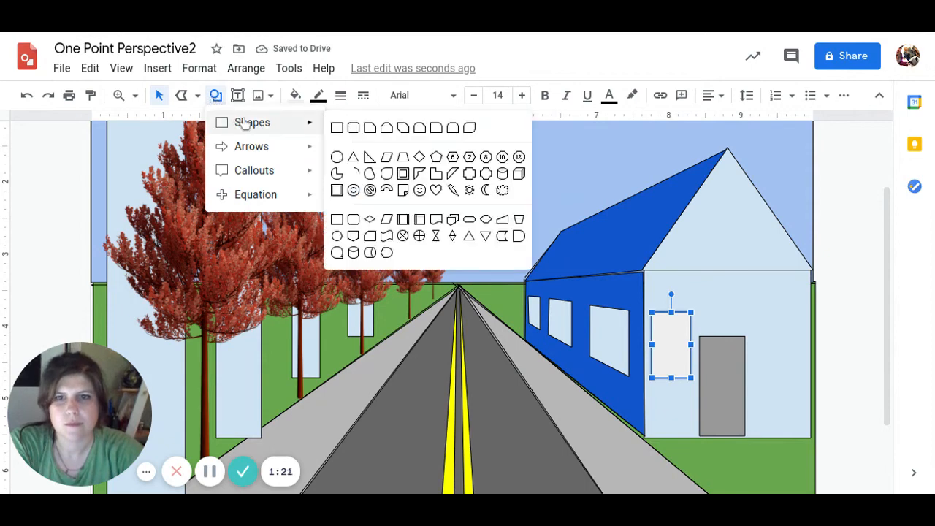
left_click(336, 128)
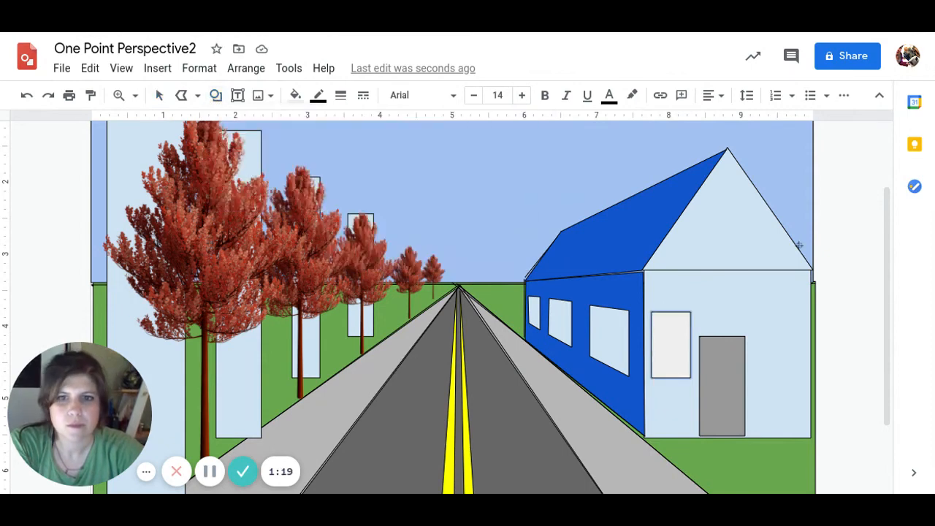
left_click(756, 311)
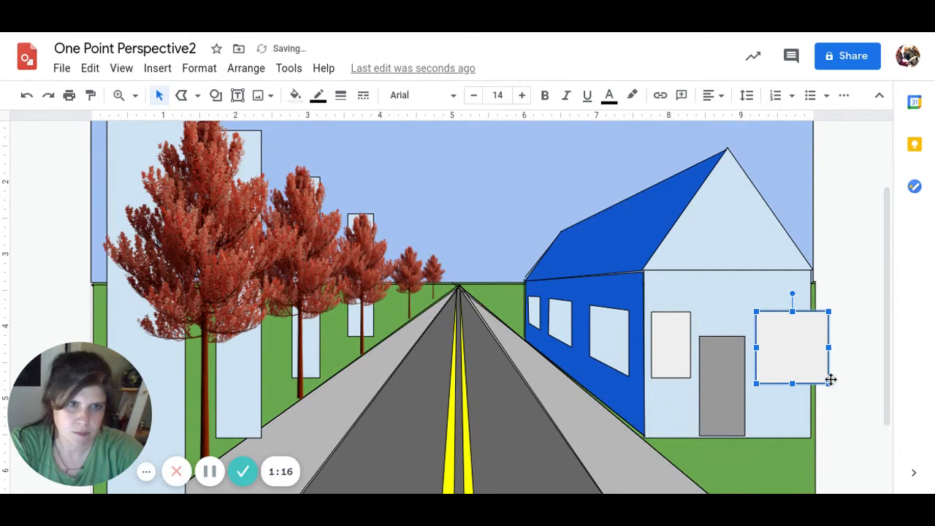
left_click_drag(802, 377, 793, 375)
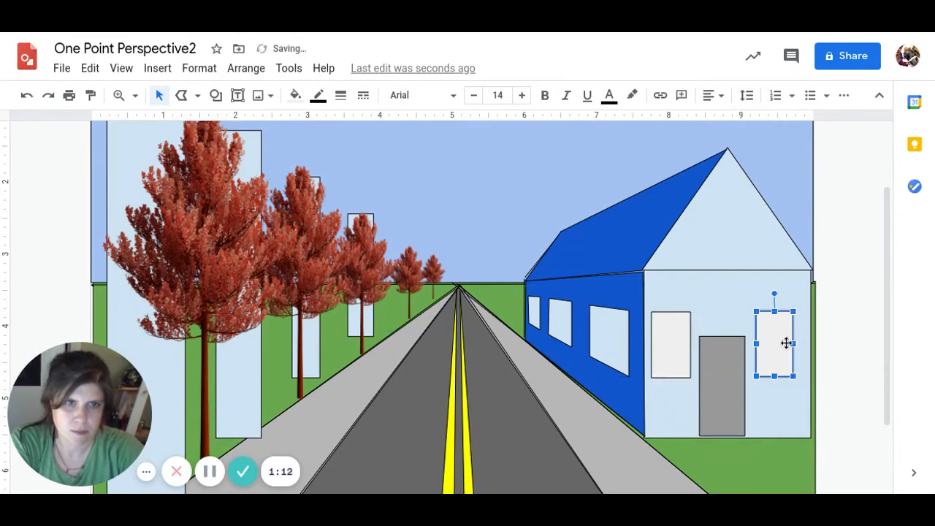
left_click_drag(788, 330, 796, 331)
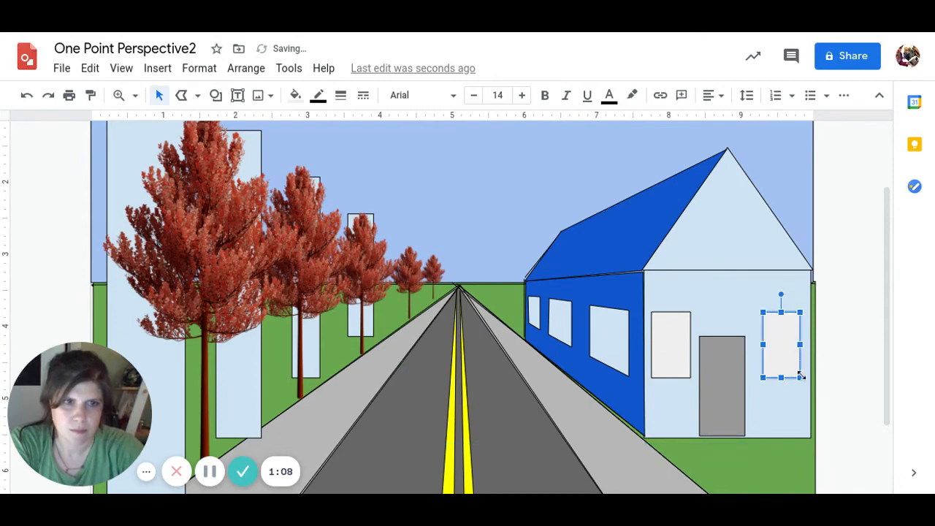
left_click_drag(801, 375, 800, 374)
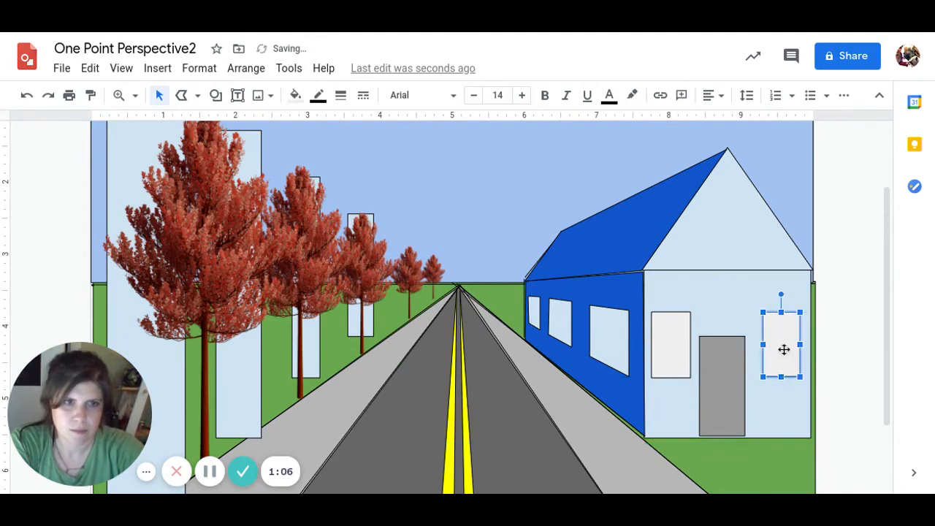
Insert a text box, shrink it to a narrow strip, and fit it across the house front above the door and windows
left_click(215, 95)
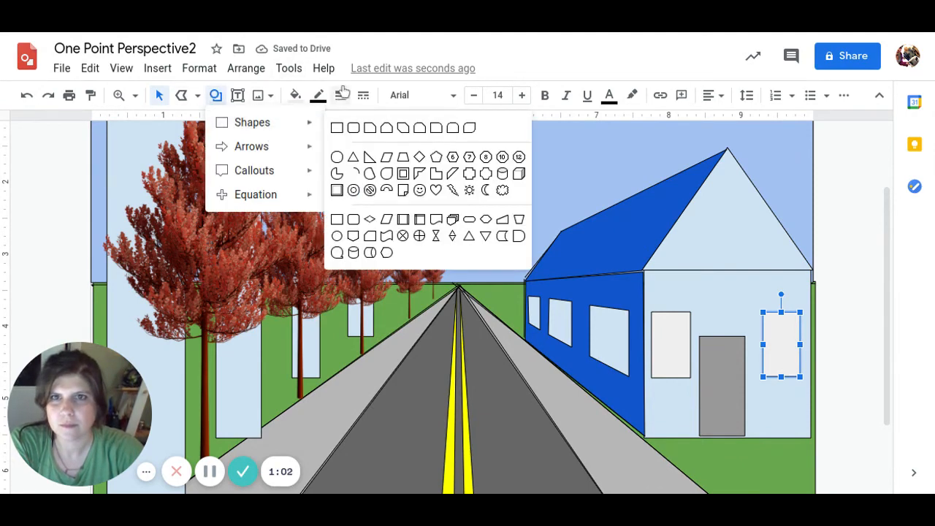
left_click(237, 94)
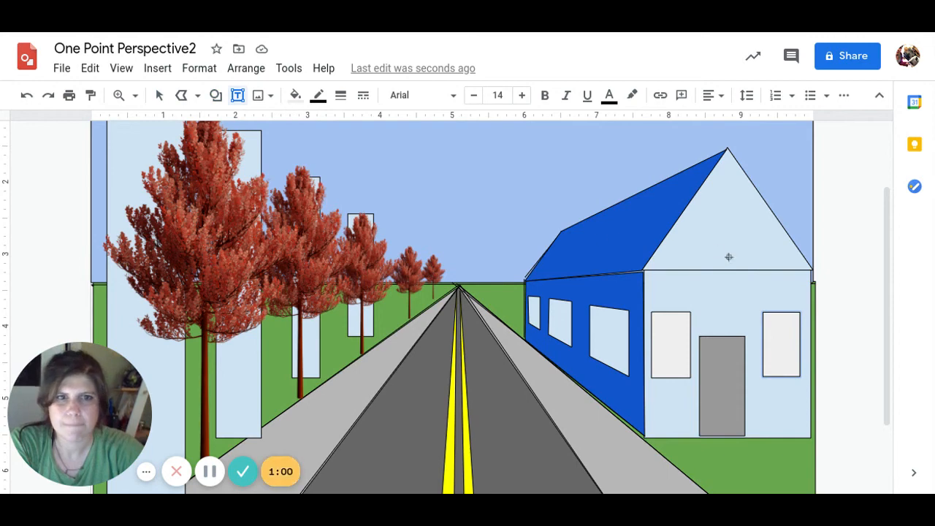
left_click(680, 282)
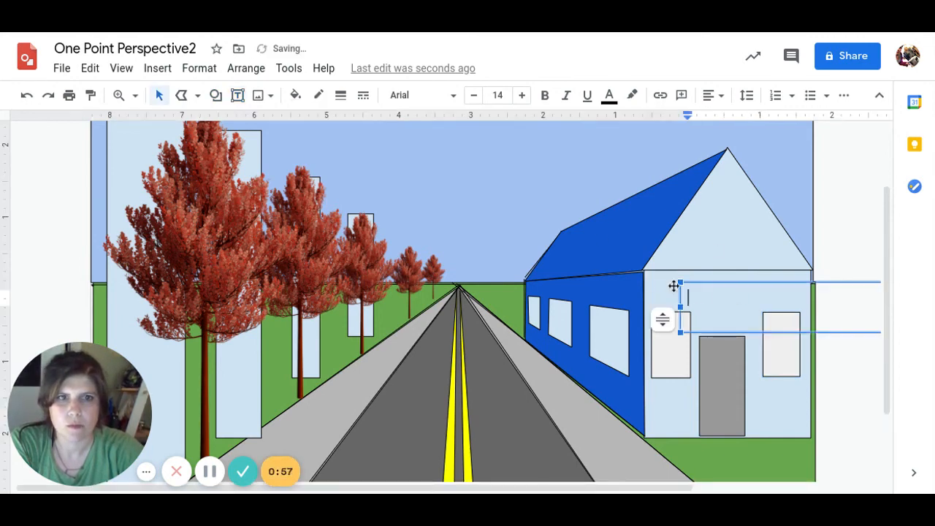
left_click(737, 281)
left_click_drag(717, 279, 410, 279)
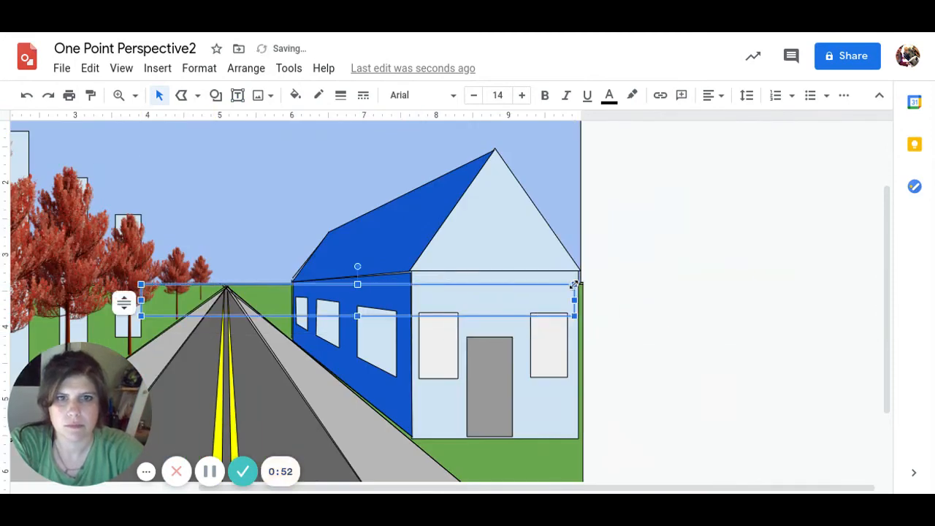
left_click_drag(570, 288, 307, 299)
scroll(307, 355, "left", 5)
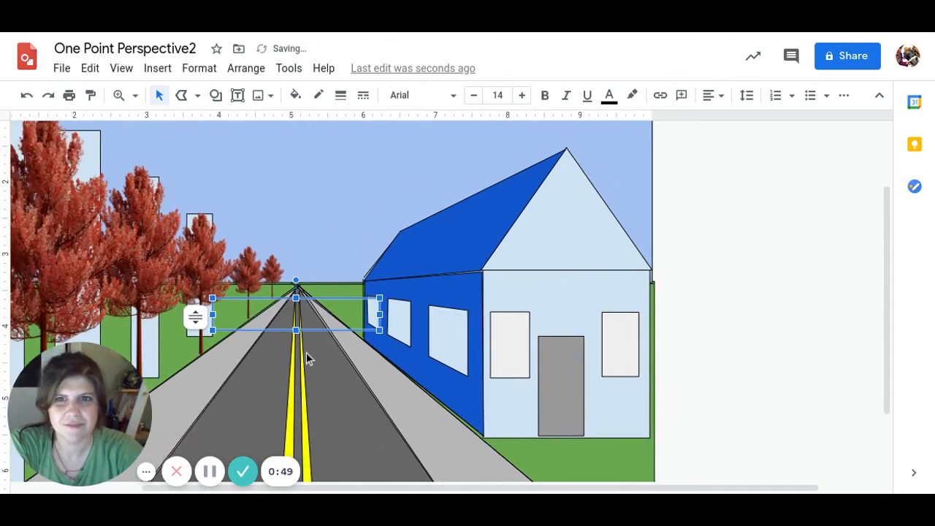
scroll(446, 317, "right", 1)
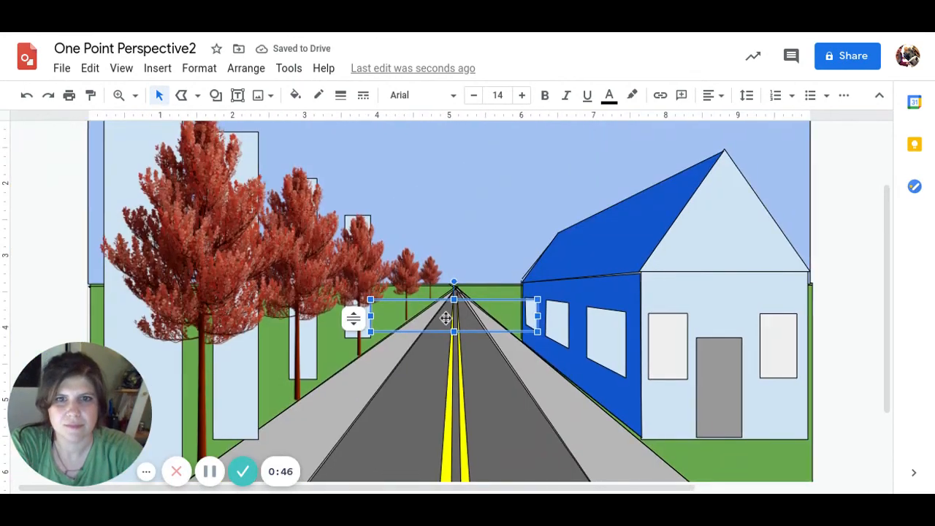
left_click_drag(487, 300, 793, 276)
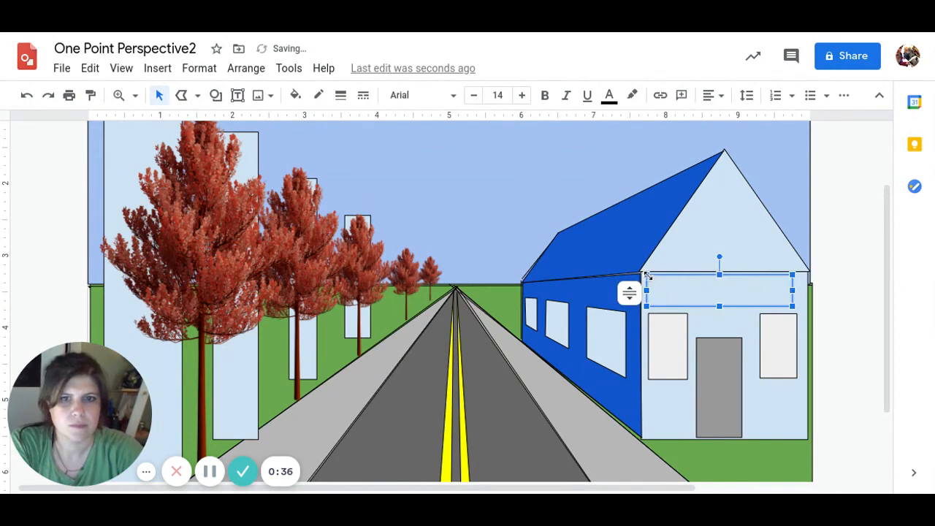
left_click_drag(647, 275, 657, 282)
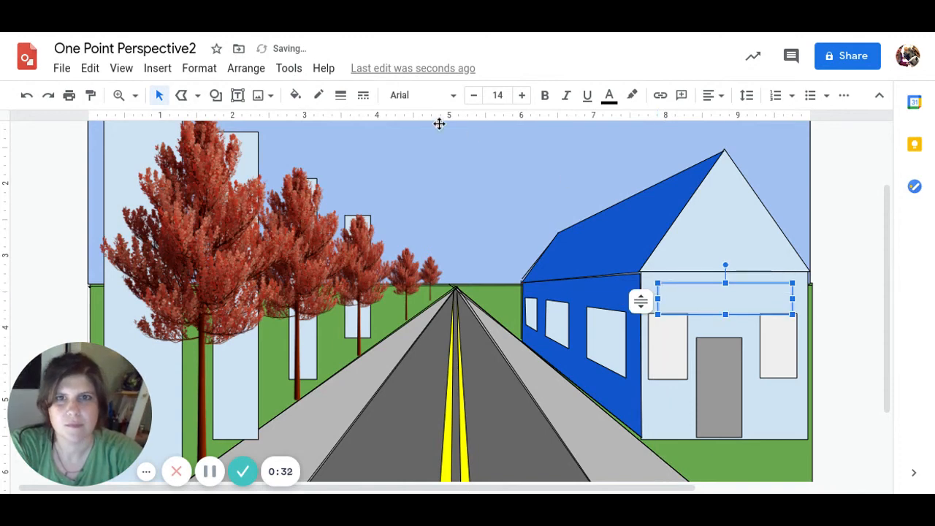
Letter the sign in Georgia with the teacher's name followed by "Rules", and fill its box with gray
left_click(450, 101)
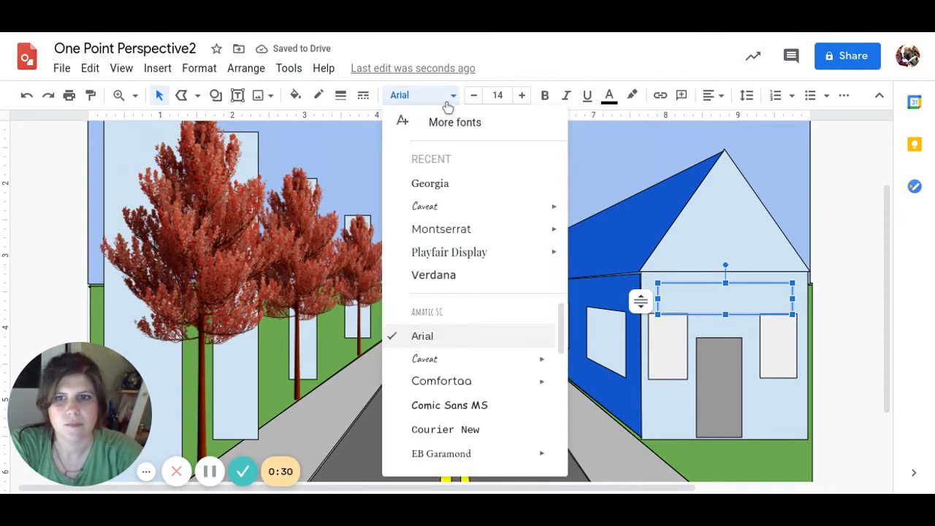
left_click(427, 183)
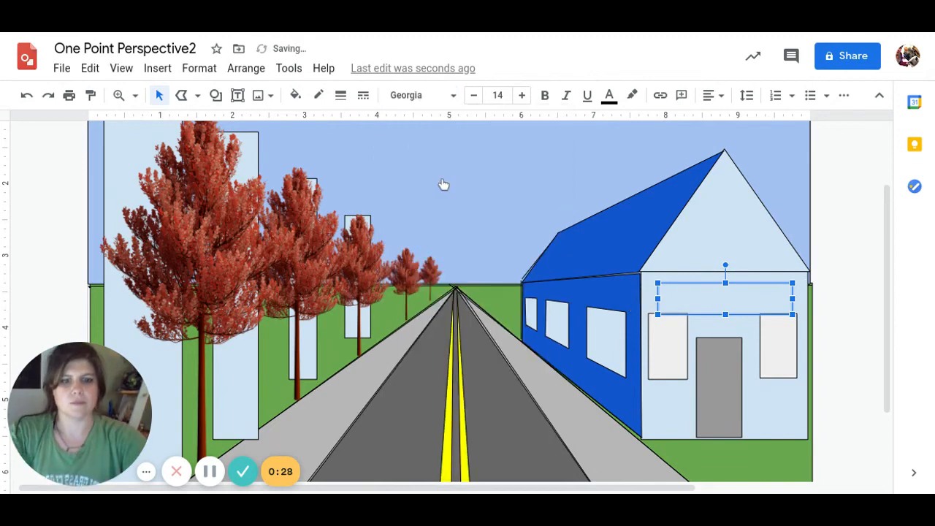
type("Ms")
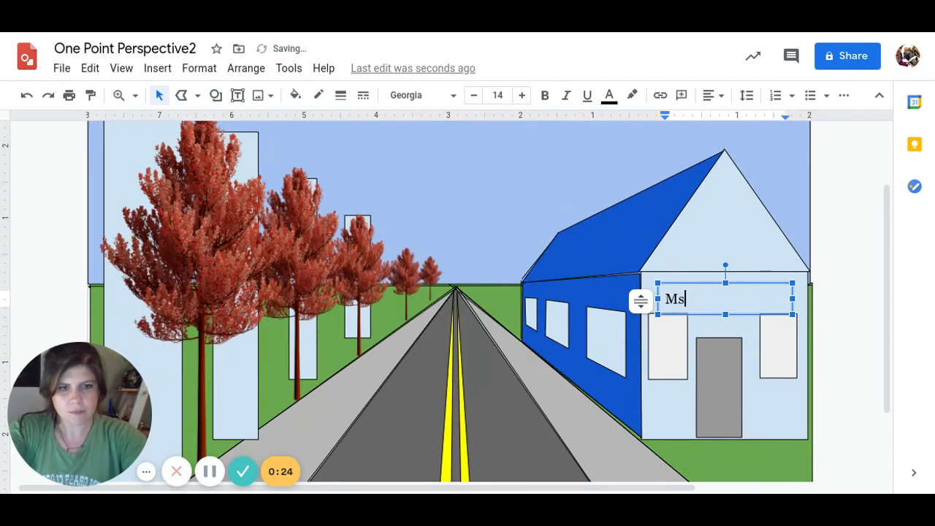
type(". Claire ")
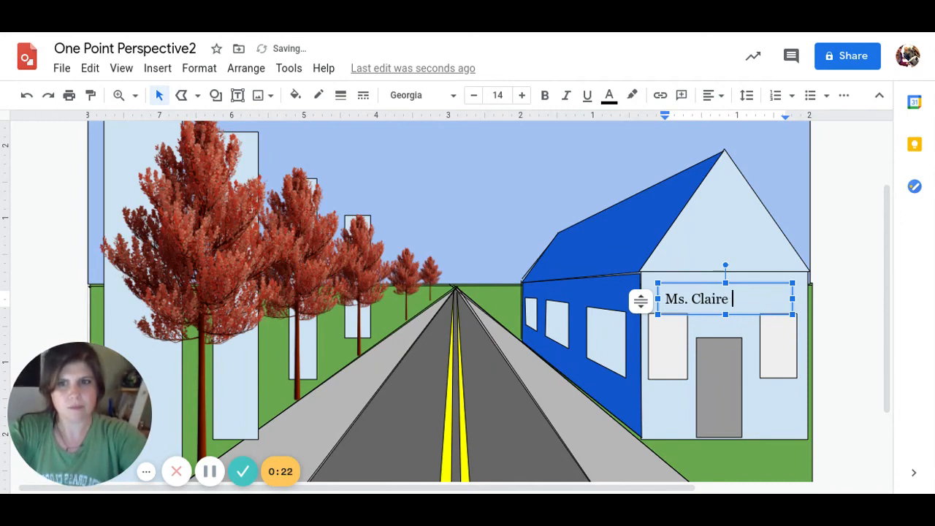
type("Rules")
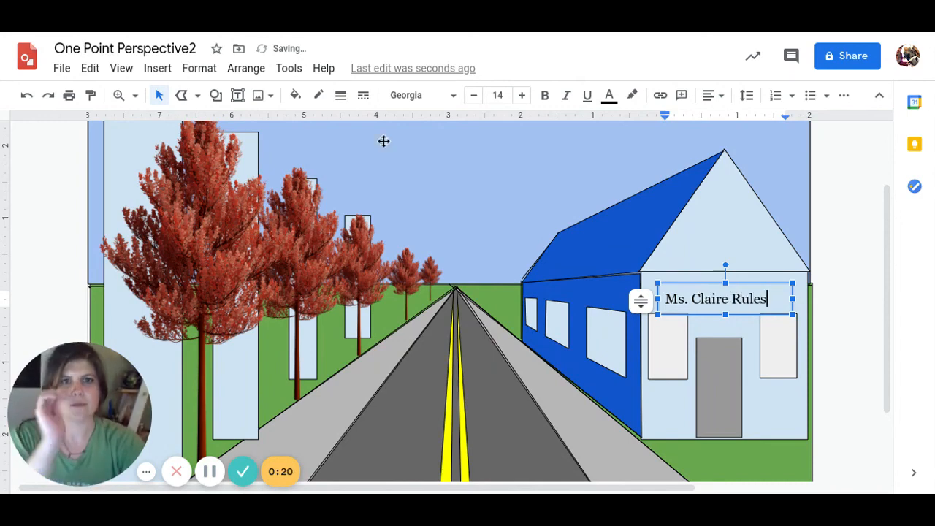
left_click(295, 95)
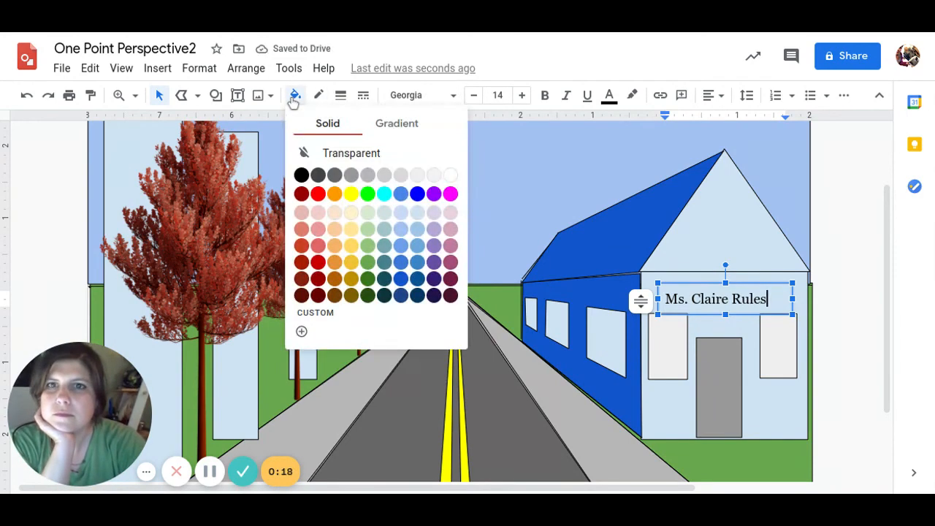
left_click(350, 176)
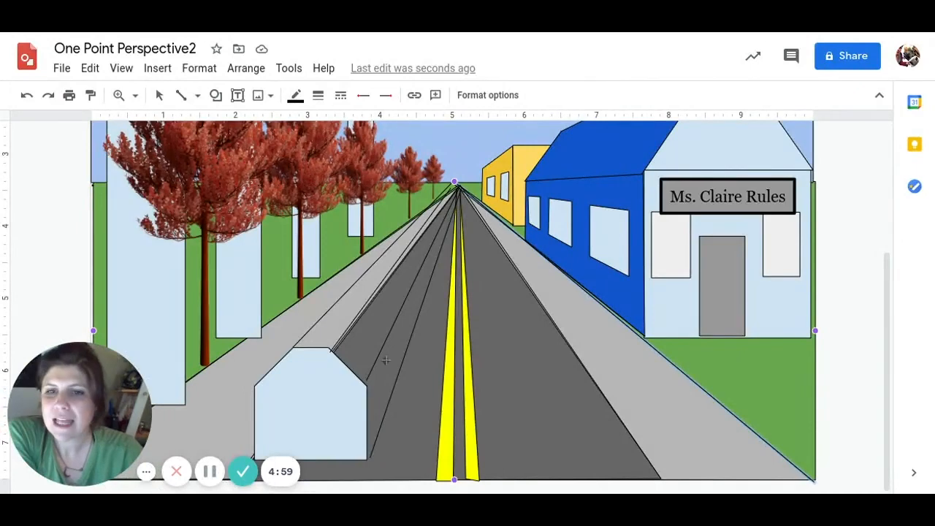
Trace the road block's side, slanted shoulder and roof as polylines receding along the guide lines toward the vanishing point
left_click(324, 342)
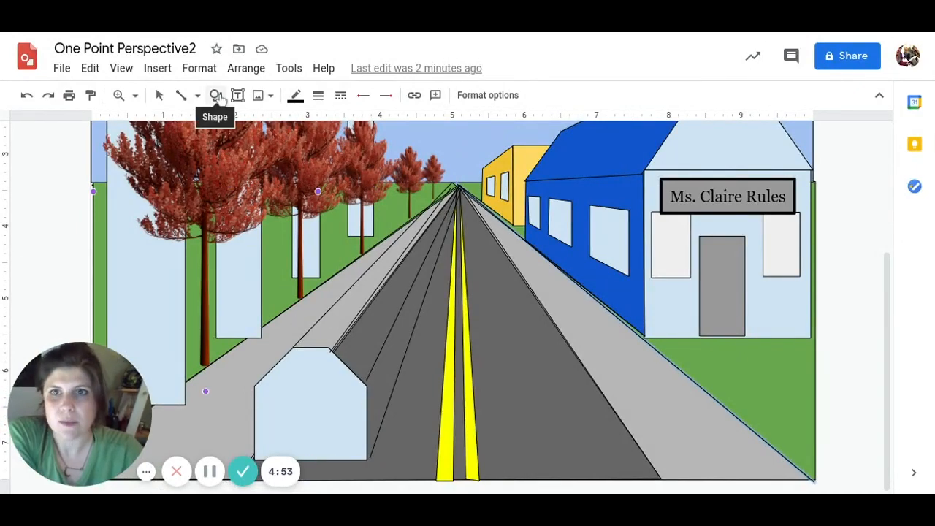
left_click(198, 95)
left_click(221, 241)
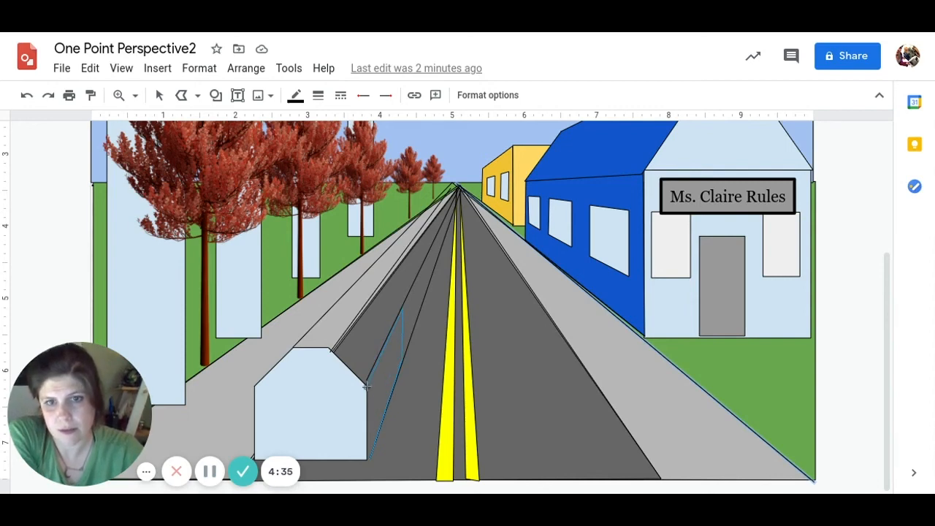
left_click(368, 457)
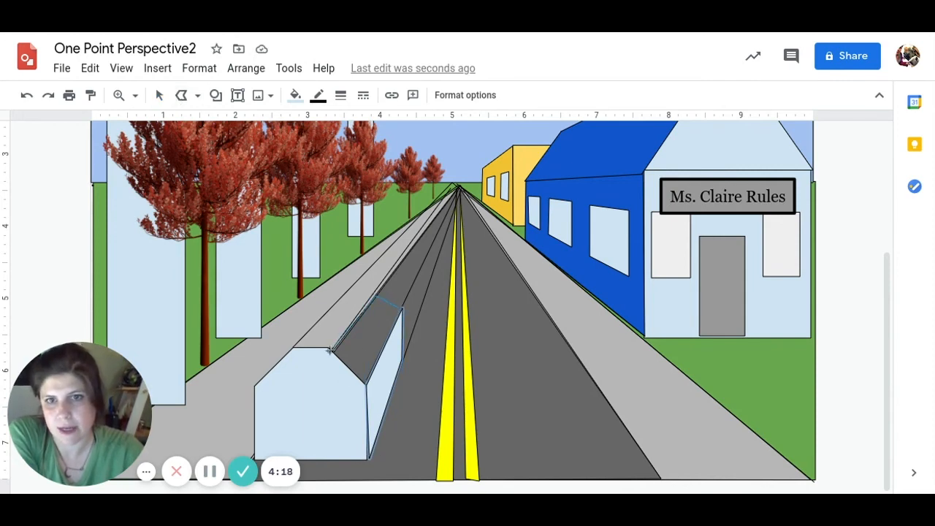
left_click(401, 309)
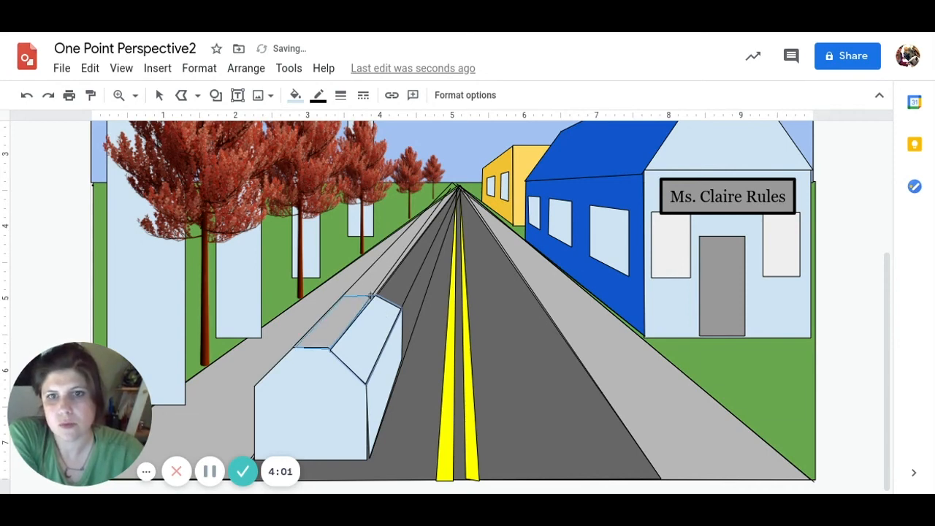
left_click(159, 95)
left_click(386, 307)
double_click(386, 306)
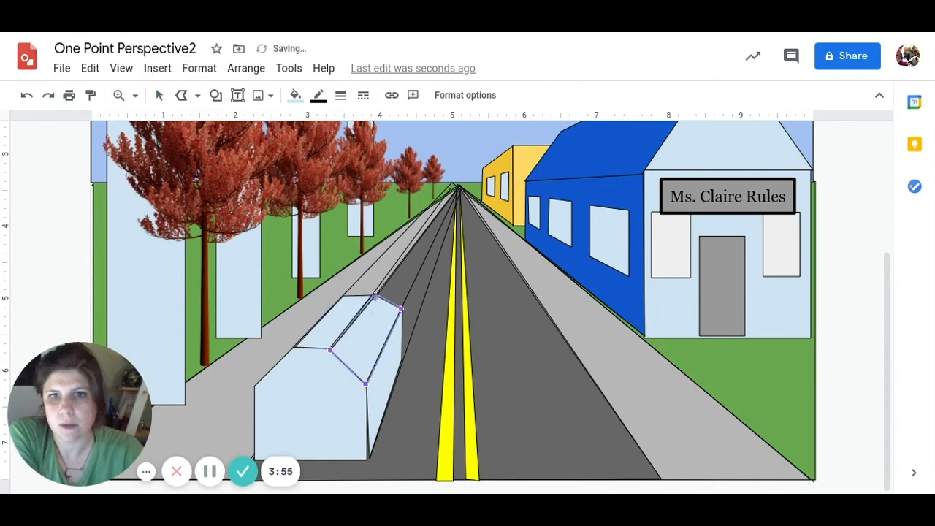
Fill the front face of the block on the road with bright green
left_click(159, 95)
left_click(303, 419)
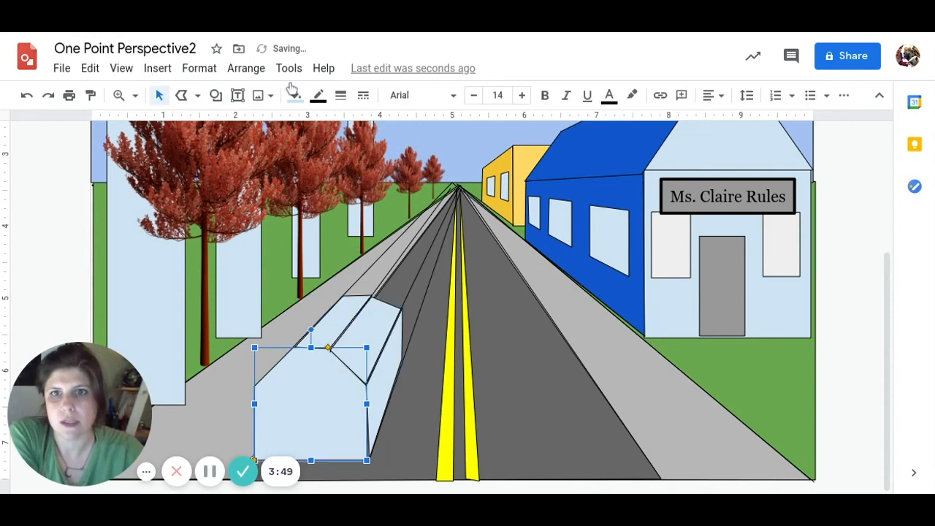
left_click(294, 94)
left_click(350, 175)
left_click(295, 95)
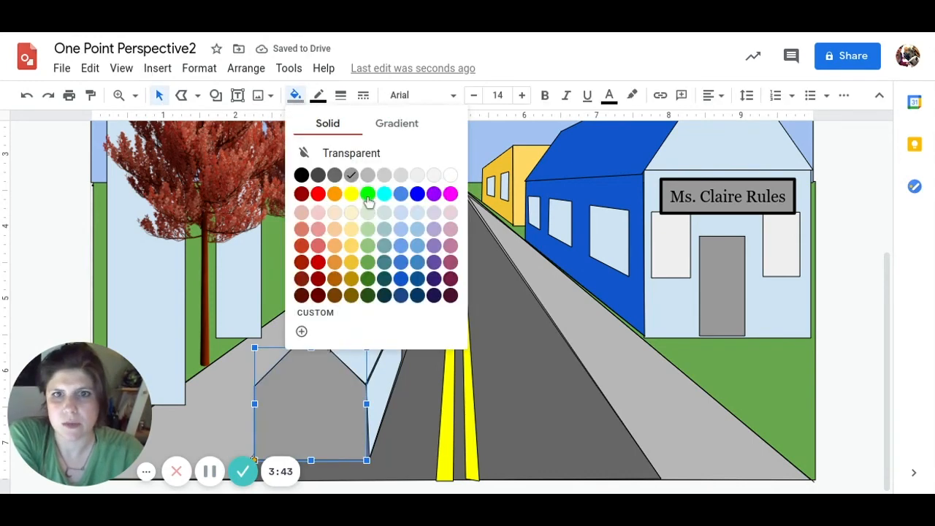
left_click(368, 193)
Delete the guide lines running from the block on the road to the vanishing point
left_click(412, 286)
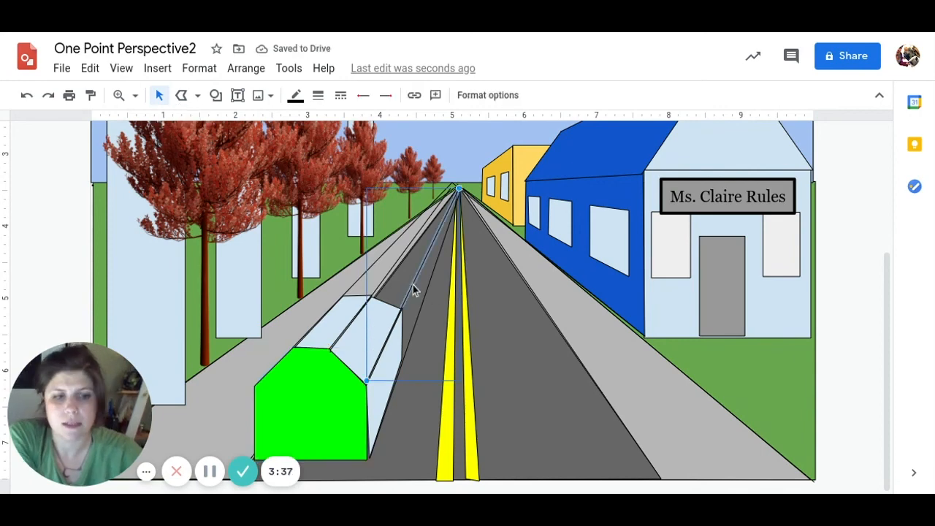
key("Delete")
left_click(425, 288)
key("Delete")
left_click(367, 267)
key("Delete")
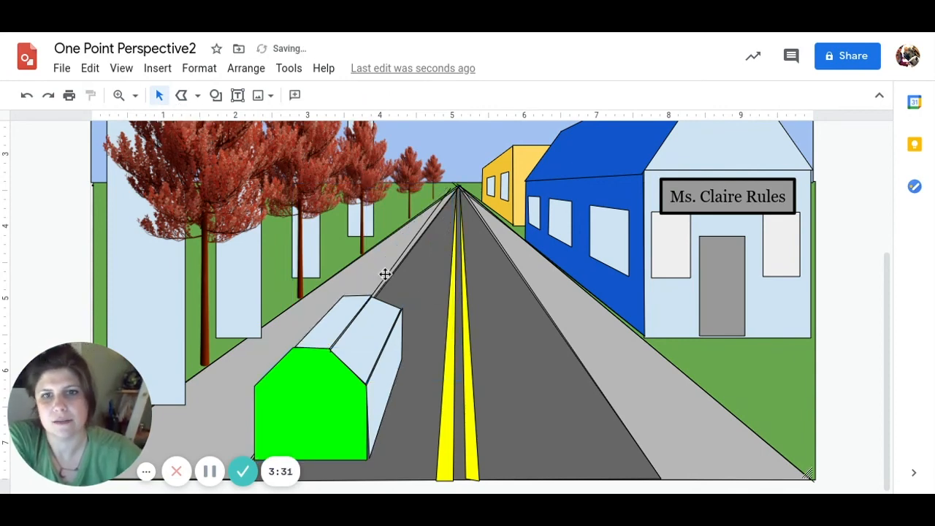
left_click(384, 271)
key("Delete")
left_click(159, 307)
key("Delete")
left_click(90, 68)
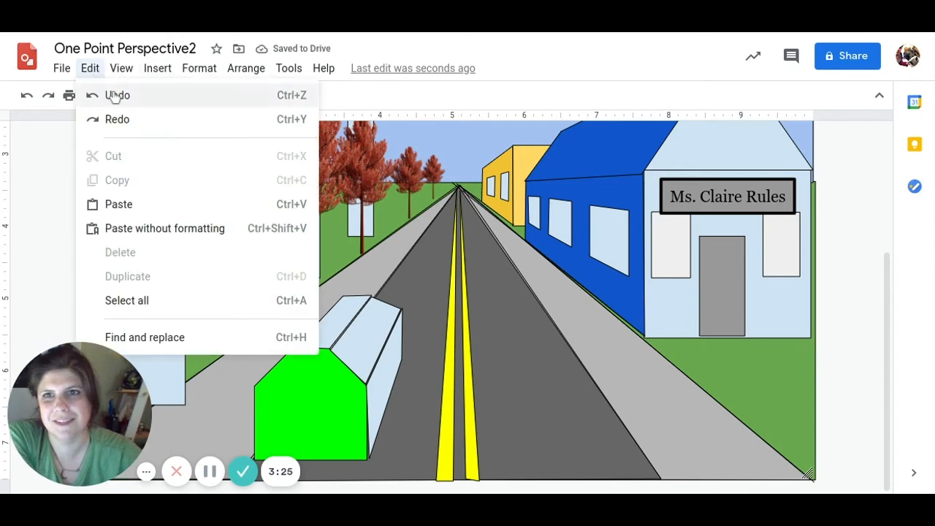
left_click(110, 94)
Zoom the view to fit the whole drawing
left_click(122, 68)
mouse_move(183, 95)
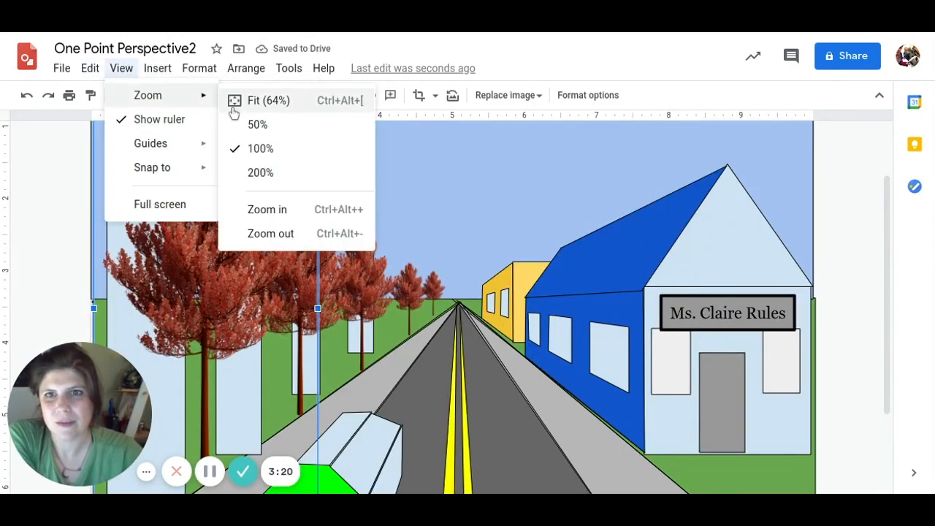
left_click(269, 101)
left_click(264, 159)
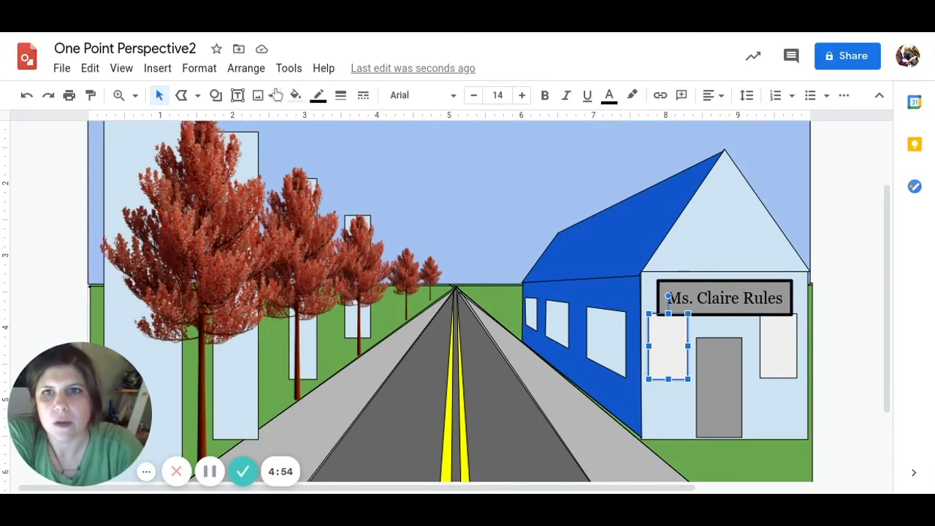
Draw a small upright rectangle overlapping the far end of the blue house as the front of another building
left_click(216, 95)
mouse_move(277, 124)
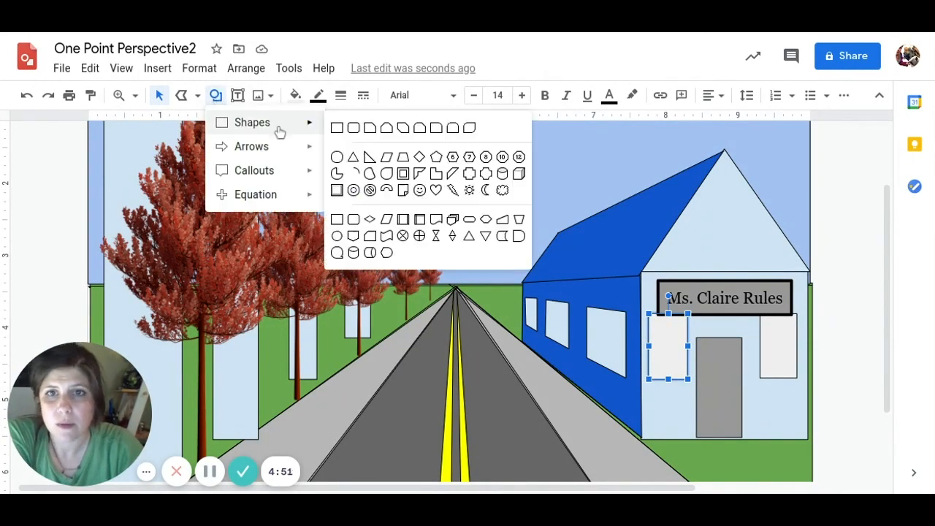
left_click(337, 128)
mouse_move(508, 253)
left_mouse_down()
mouse_move(579, 330)
mouse_move(558, 333)
mouse_move(541, 302)
left_mouse_up()
Send the new rectangle to the back, and bring it forward three levels so it sits behind the house but in front of the sky
left_click(246, 67)
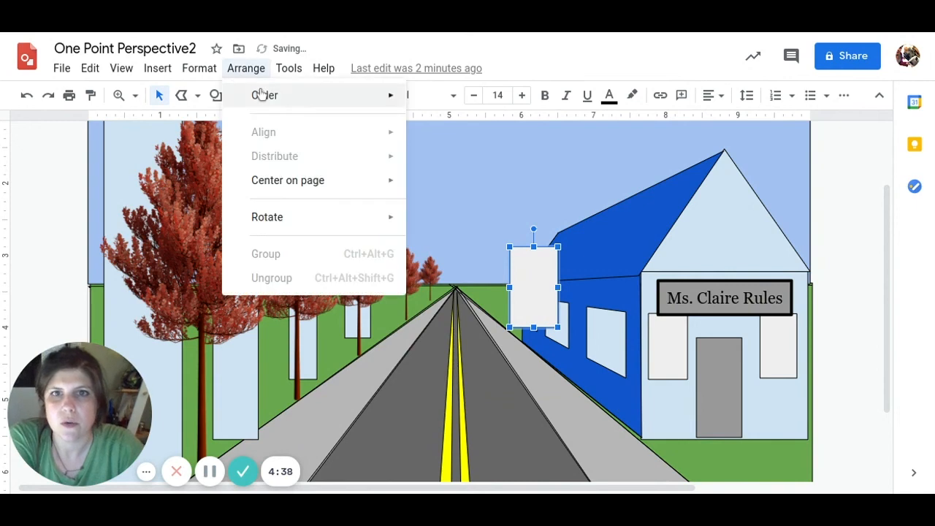
mouse_move(263, 95)
left_click(468, 171)
left_click(246, 70)
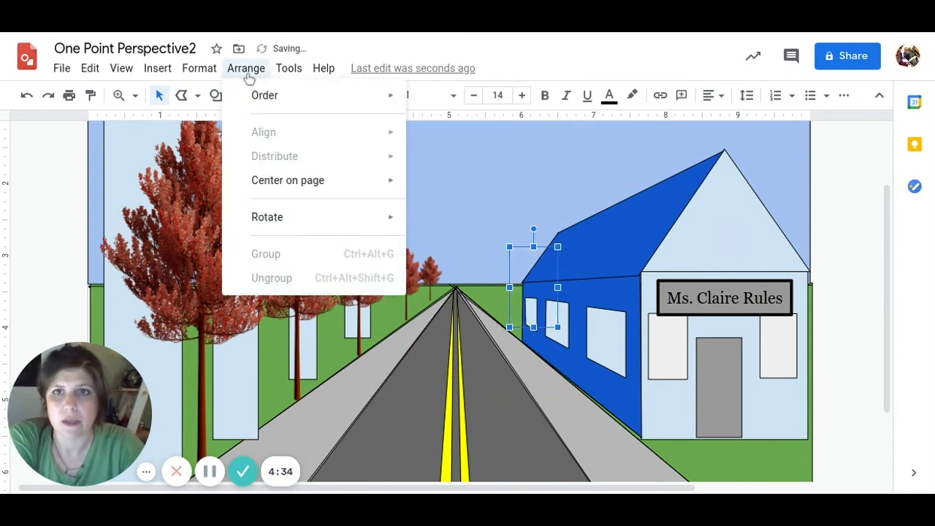
mouse_move(391, 99)
left_click(455, 124)
left_click(236, 70)
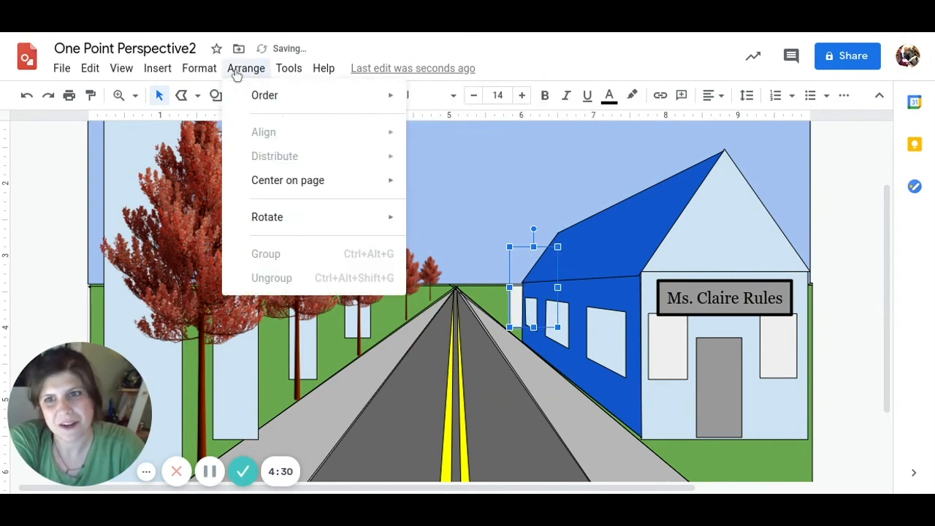
mouse_move(292, 100)
left_click(447, 132)
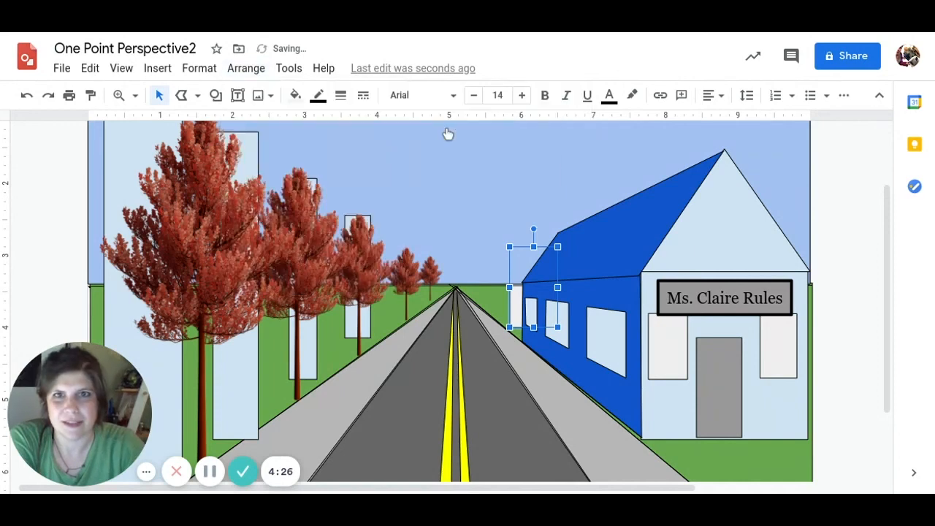
left_click(241, 69)
mouse_move(301, 99)
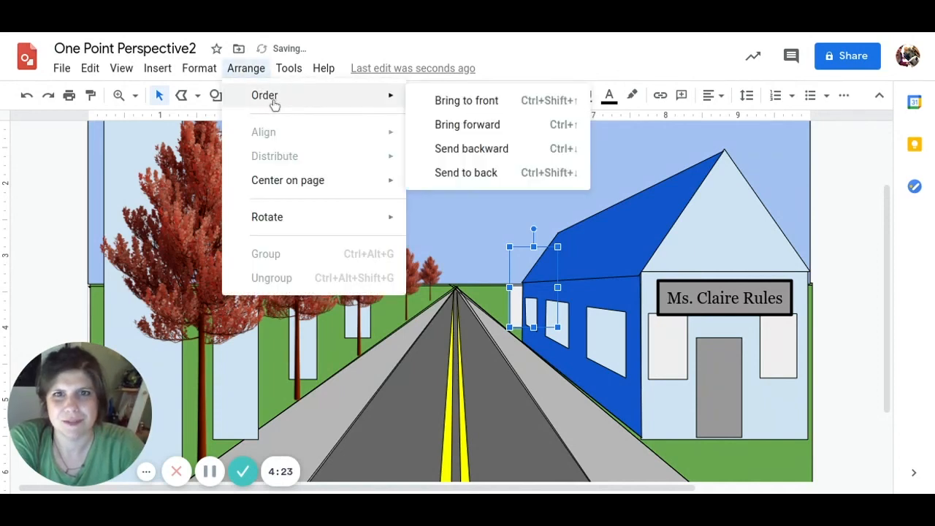
left_click(444, 130)
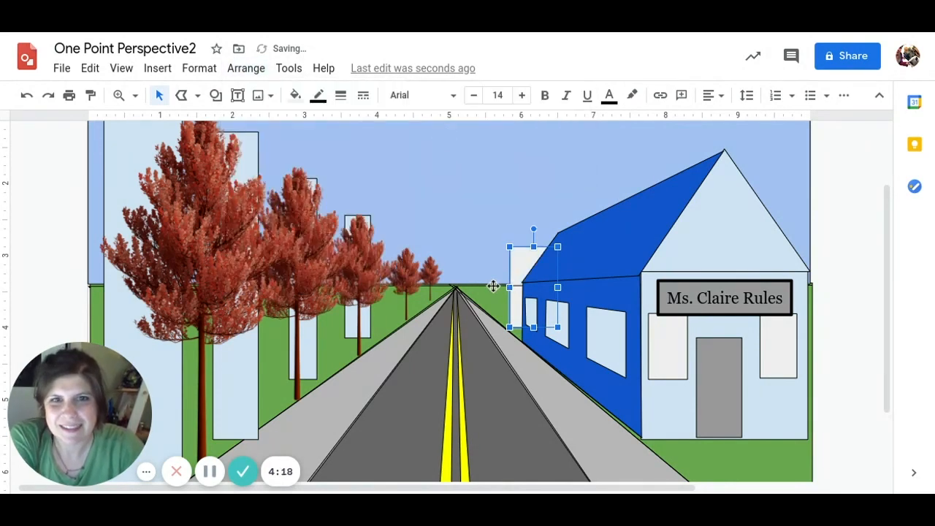
Delete the horizontal horizon line that crosses the new rectangle behind the house
left_click(516, 287)
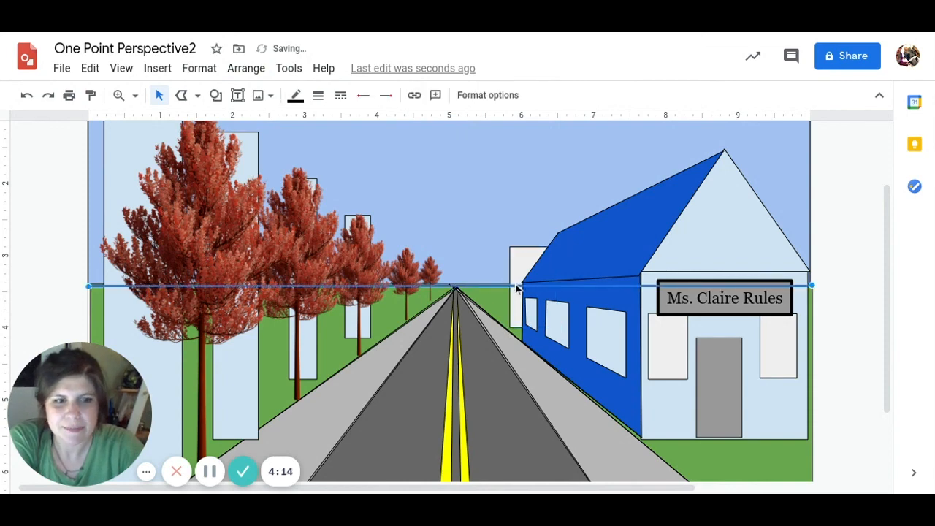
key("Delete")
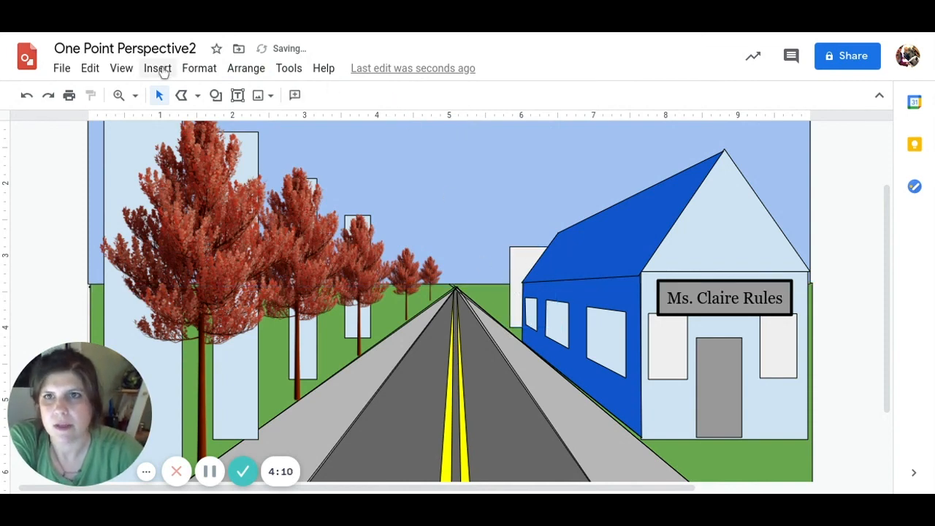
Draw a straight guide line from the rear building's upper street-side corner to the vanishing point
left_click(125, 69)
mouse_move(152, 98)
left_click(260, 173)
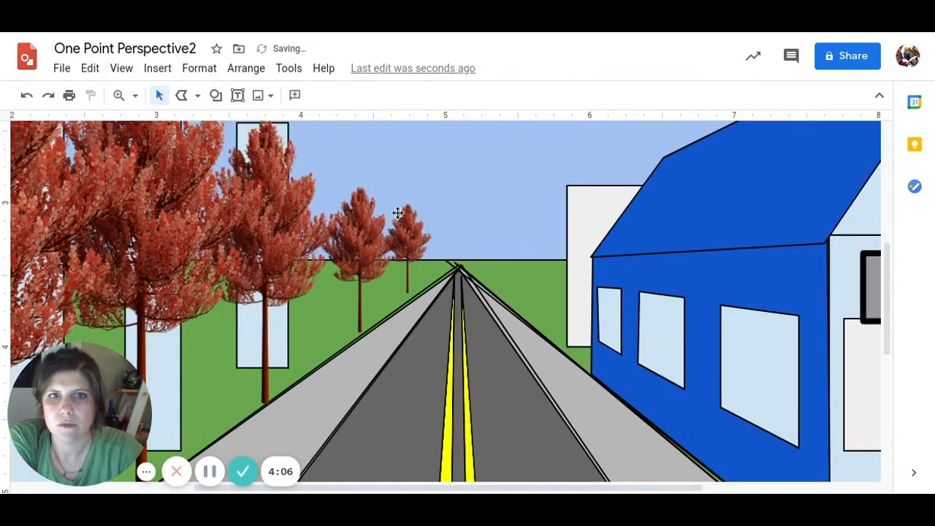
left_click(194, 96)
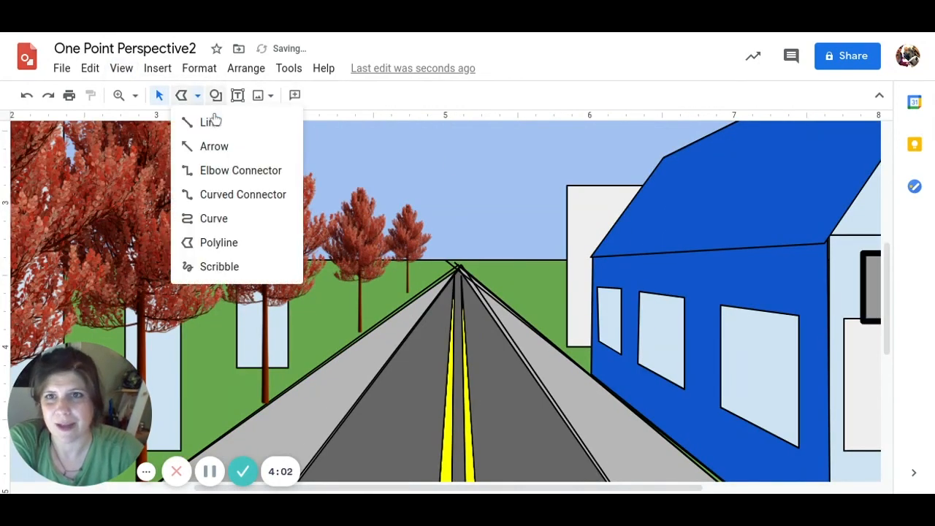
left_click(212, 122)
left_click_drag(568, 186, 639, 258)
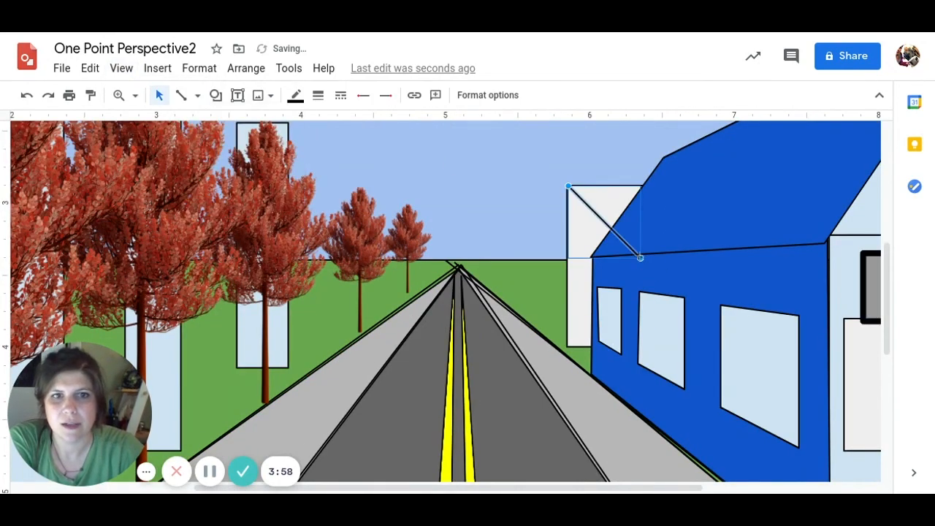
left_click_drag(569, 186, 462, 265)
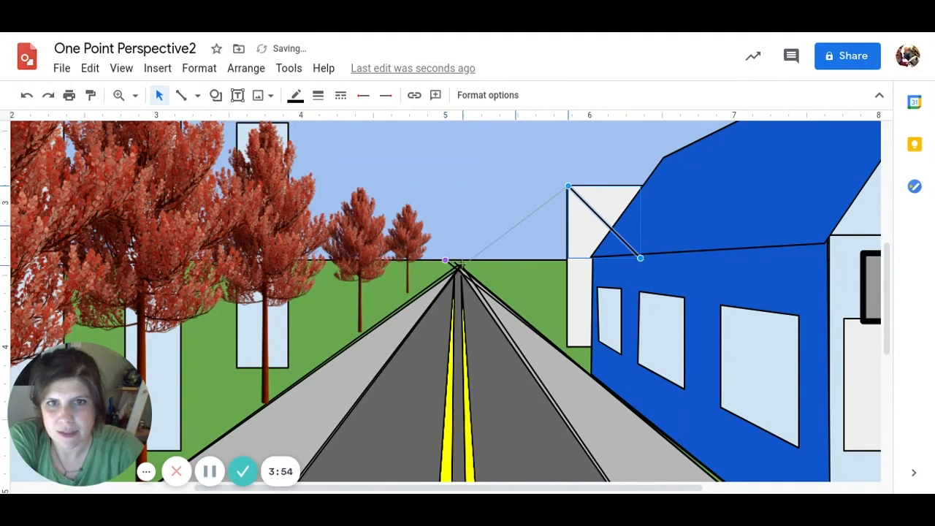
Draw a second guide line between the rear building's lower street-side corner and the vanishing point
left_click(183, 98)
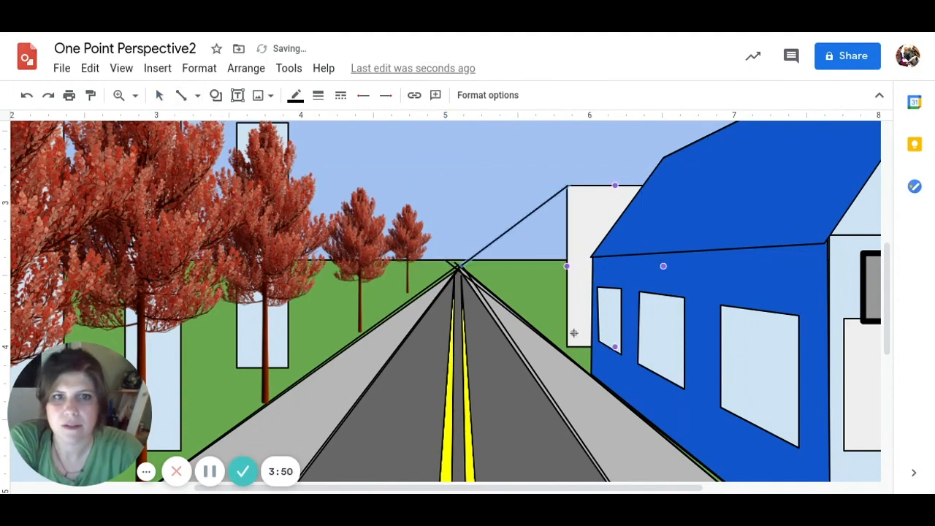
left_click_drag(568, 344, 640, 411)
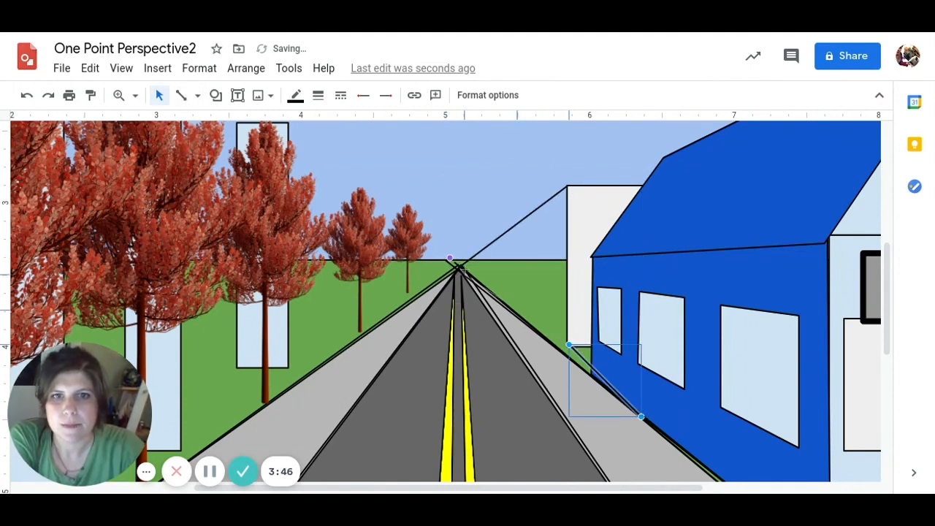
left_click_drag(462, 268, 568, 344)
Trace the rear building's receding side wall as a polyline, starting down its front vertical edge between the two guide lines
left_click(217, 96)
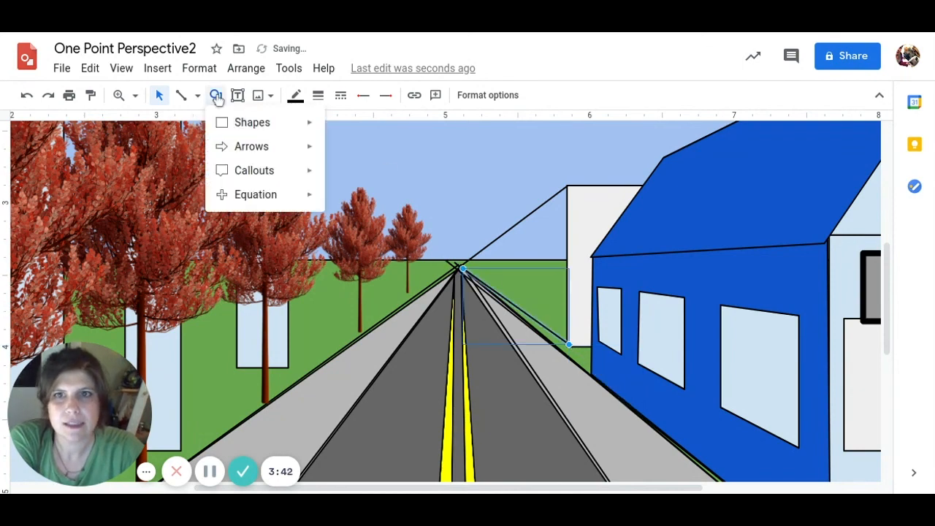
left_click(197, 96)
left_click(219, 241)
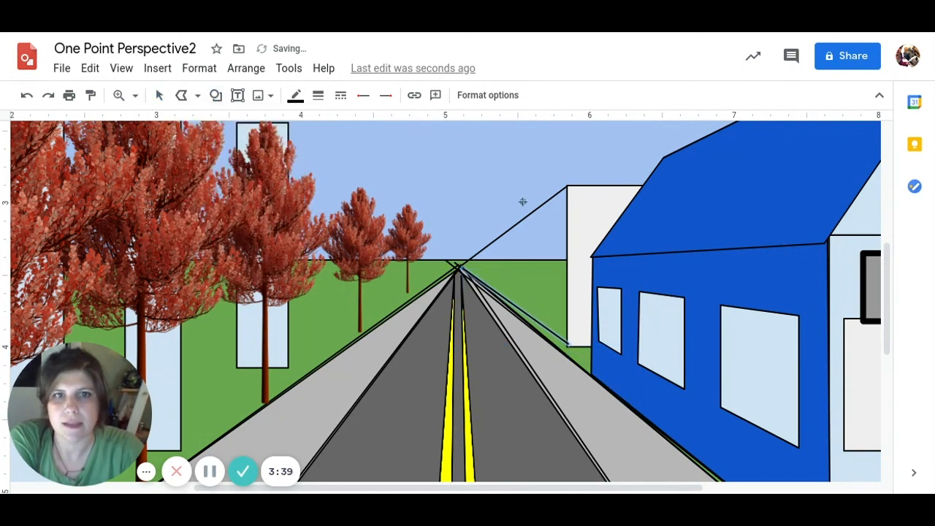
left_click(565, 187)
left_click(567, 344)
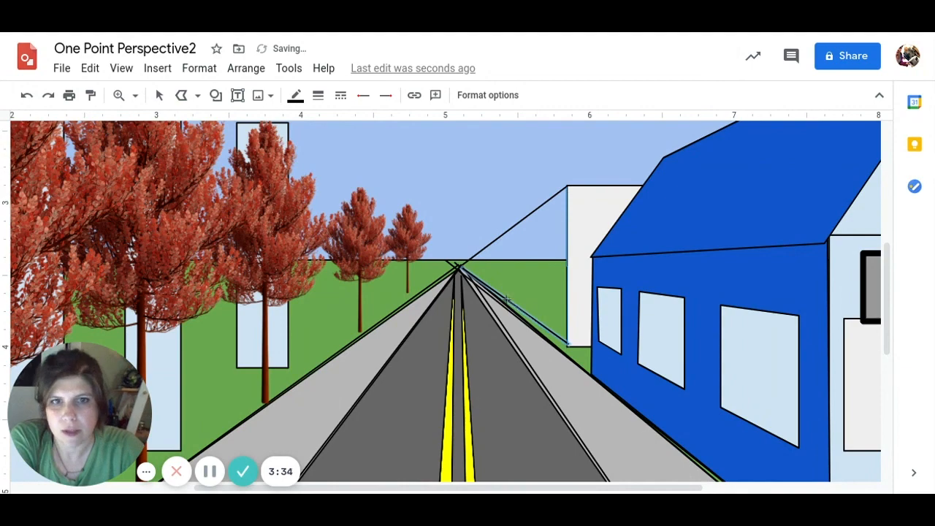